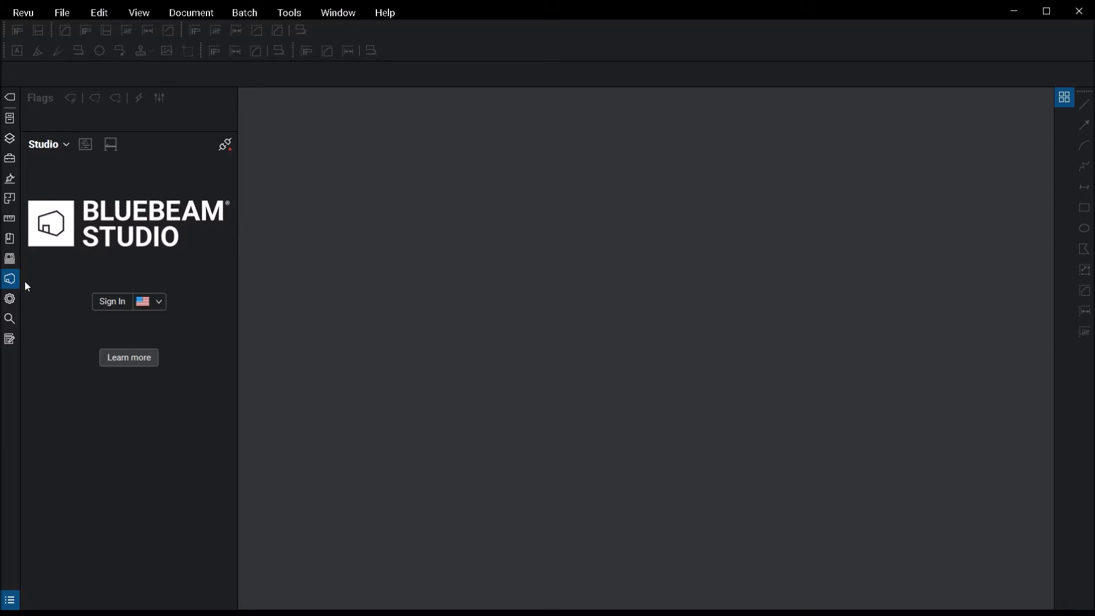
Step: Sign in to Bluebeam Studio by entering the account password for the prefilled Bluebeam ID
{"action": "left_click", "coordinate": [11, 283]}
{"action": "left_click", "coordinate": [113, 303]}
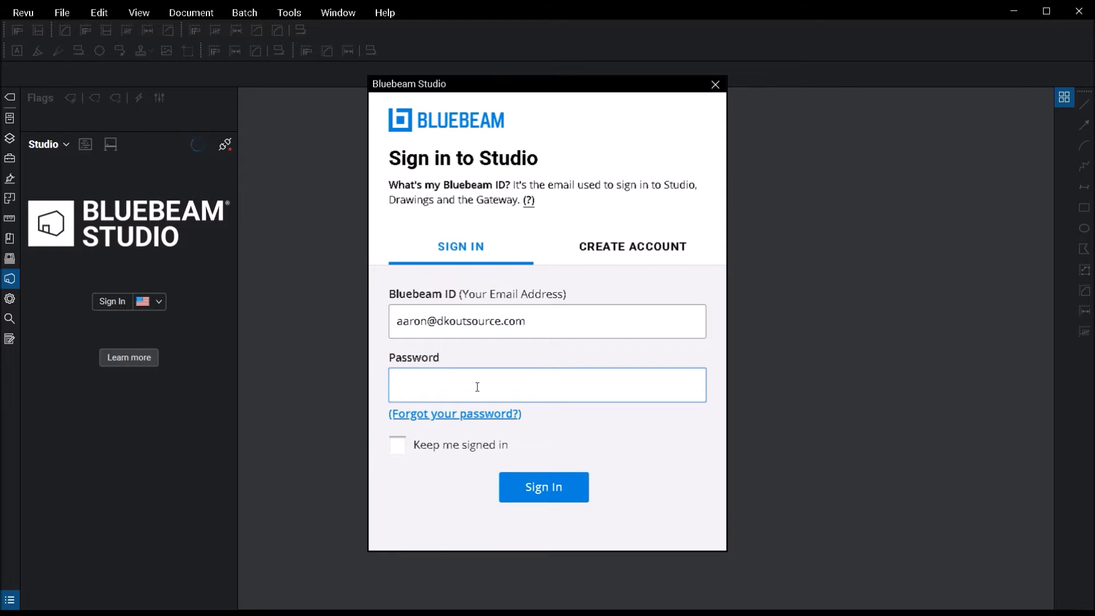
{"action": "type", "text": "••••••••"}
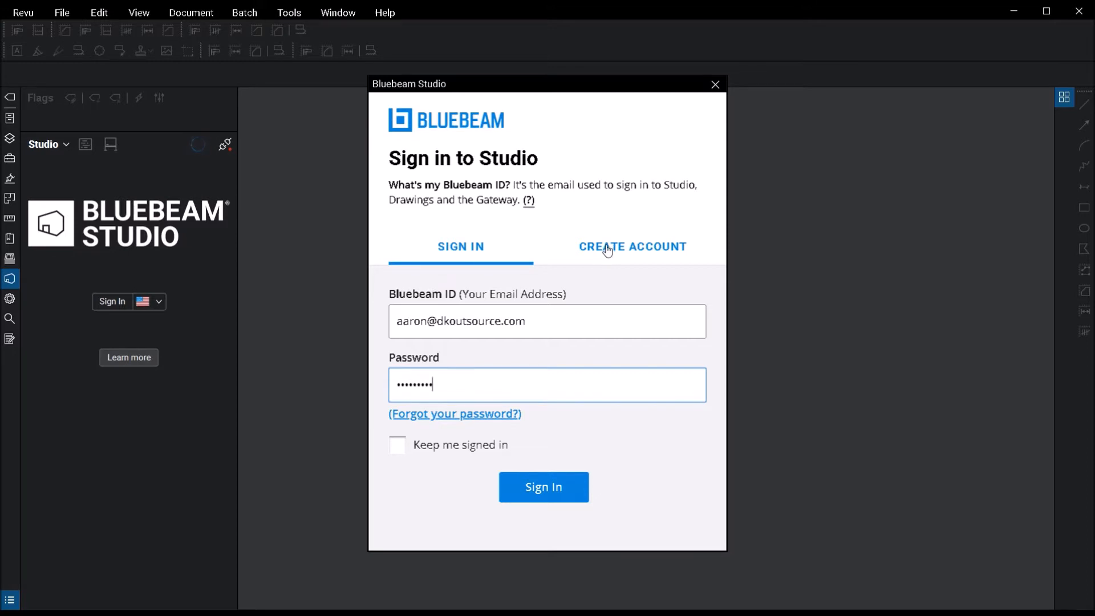
{"action": "left_click", "coordinate": [537, 483]}
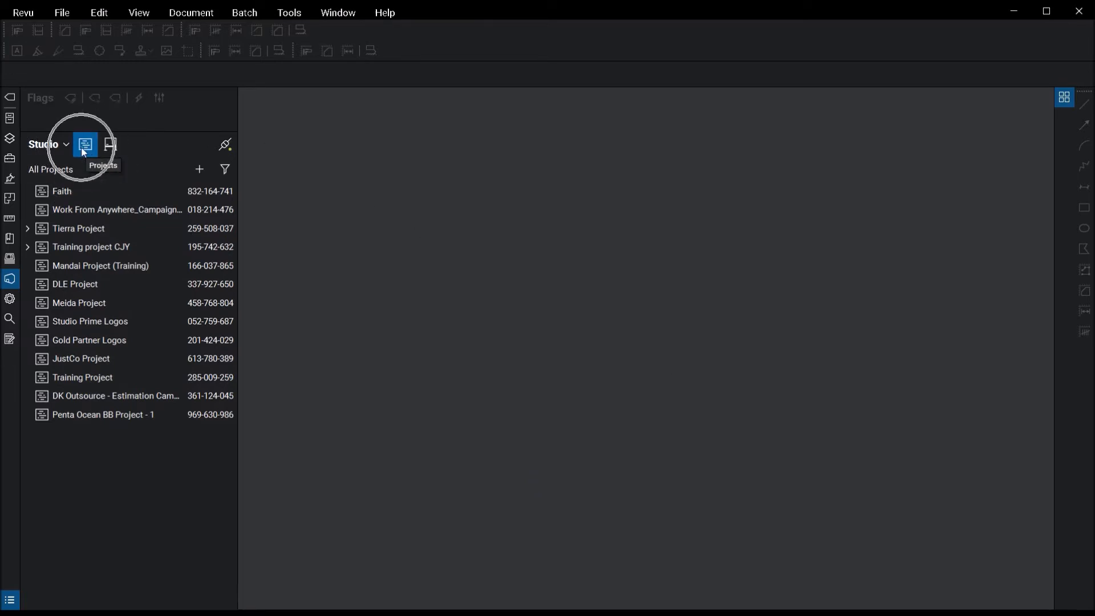
Step: Open the Mandai Project (Training) project from the Studio projects list and collapse the list to enlarge the project view
{"action": "left_click", "coordinate": [199, 169]}
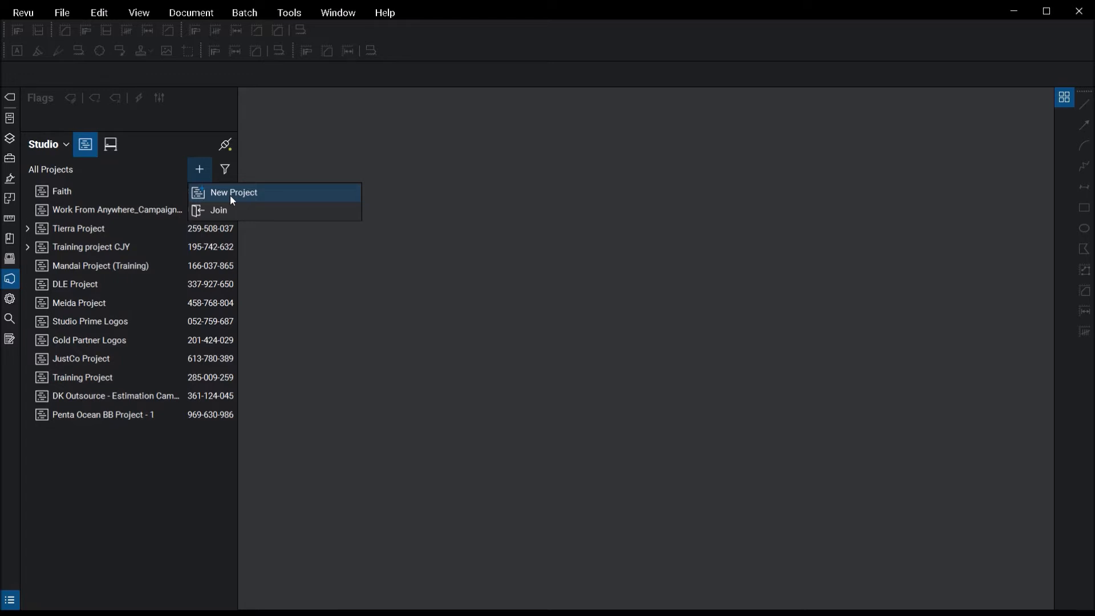
{"action": "left_click", "coordinate": [225, 169]}
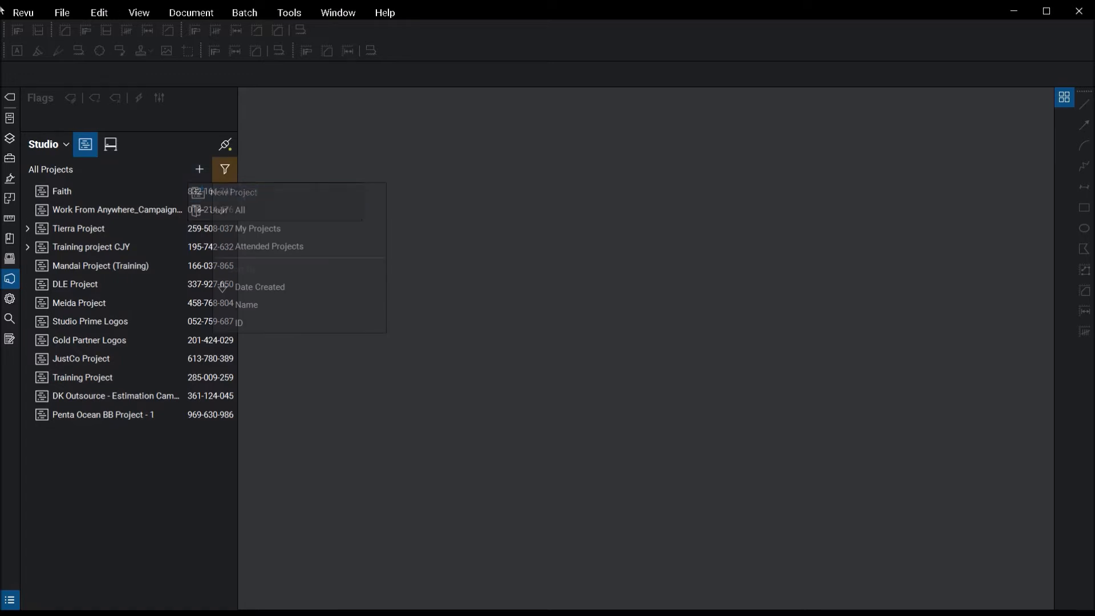
{"action": "double_click", "coordinate": [113, 267]}
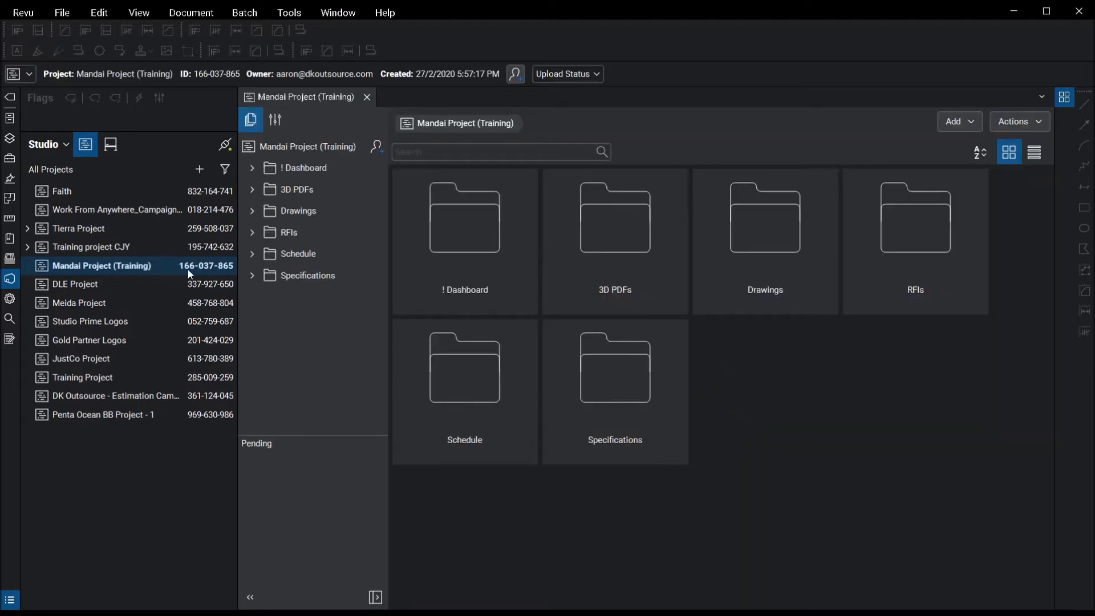
{"action": "double_click", "coordinate": [235, 288]}
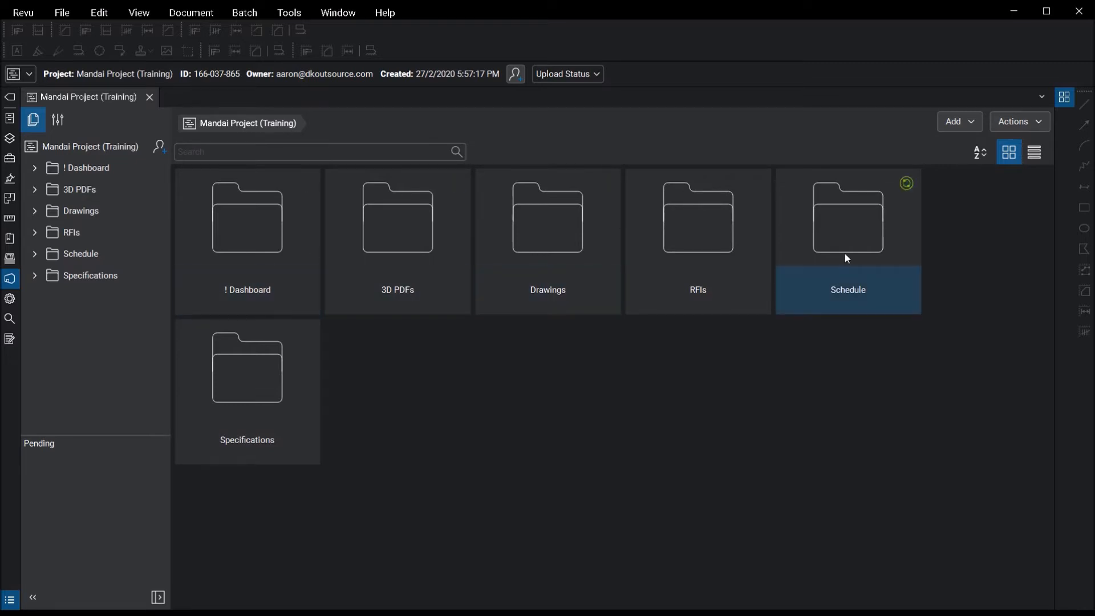
Step: Check the project's options for adding folders and files, and view its Checkout Review without making changes
{"action": "left_click", "coordinate": [968, 126]}
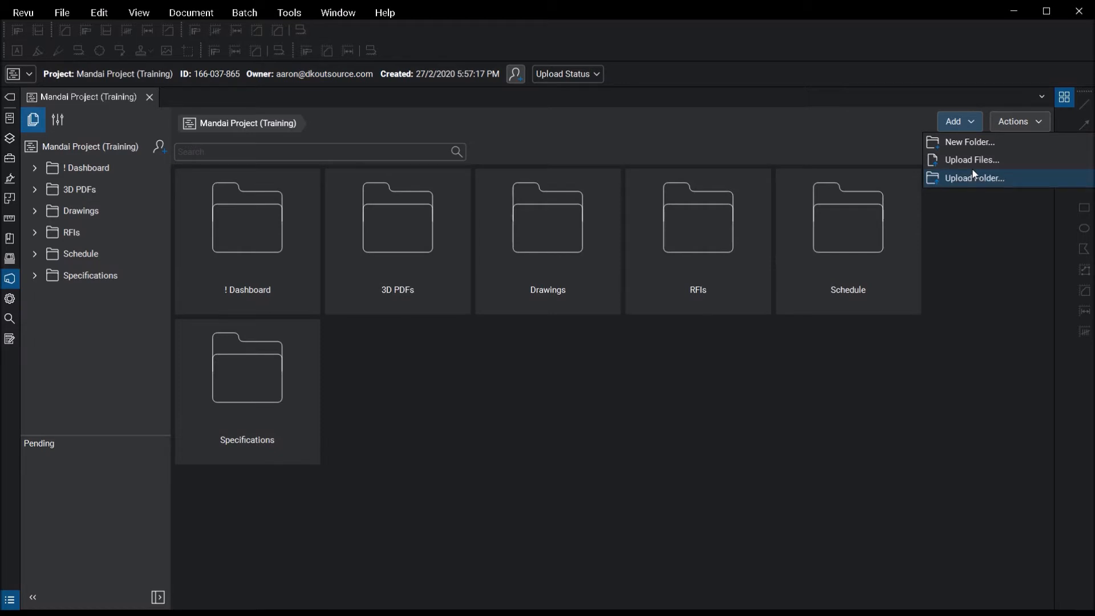
{"action": "left_click", "coordinate": [964, 220]}
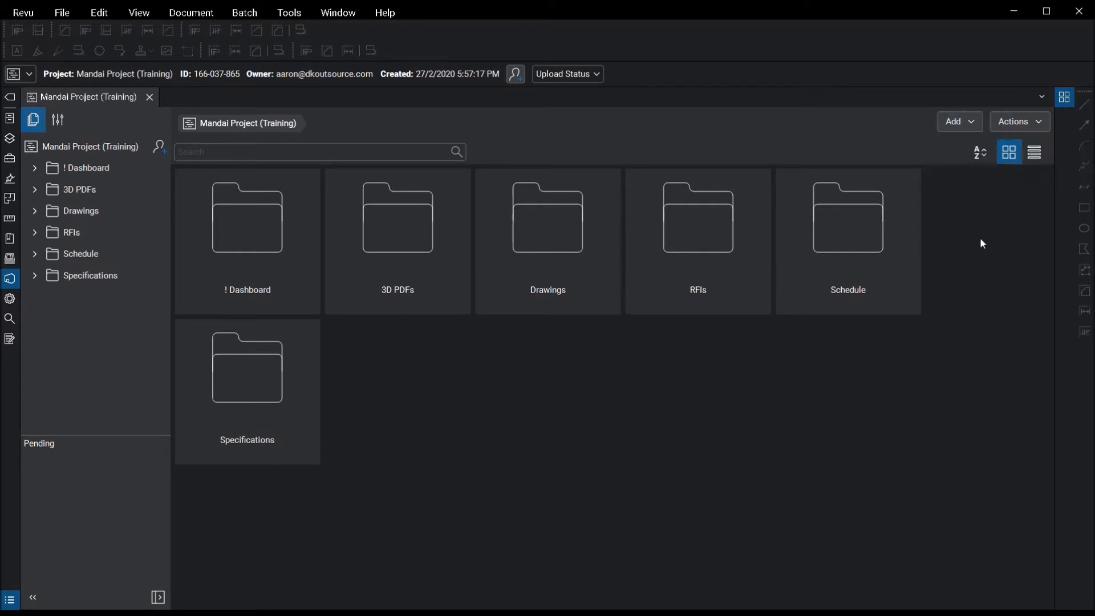
{"action": "left_click", "coordinate": [1027, 131]}
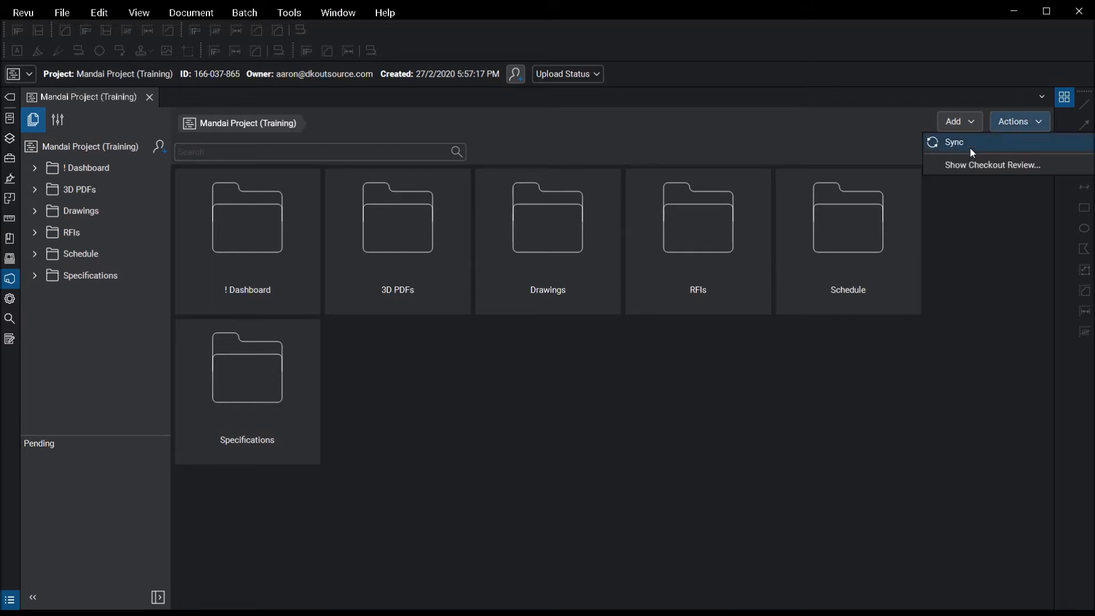
{"action": "left_click", "coordinate": [976, 166]}
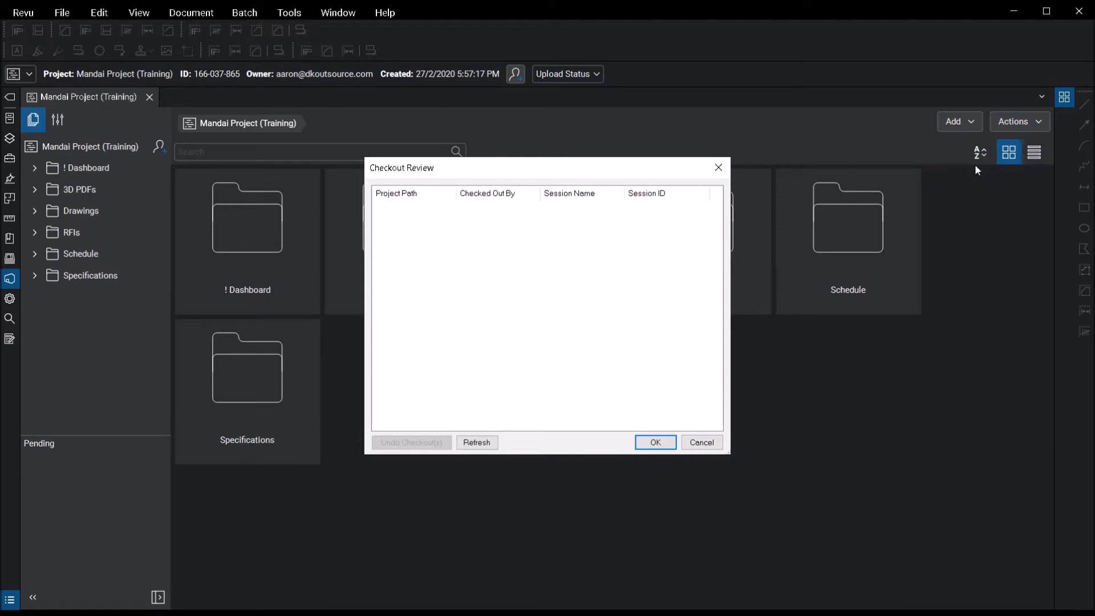
{"action": "left_click", "coordinate": [702, 442]}
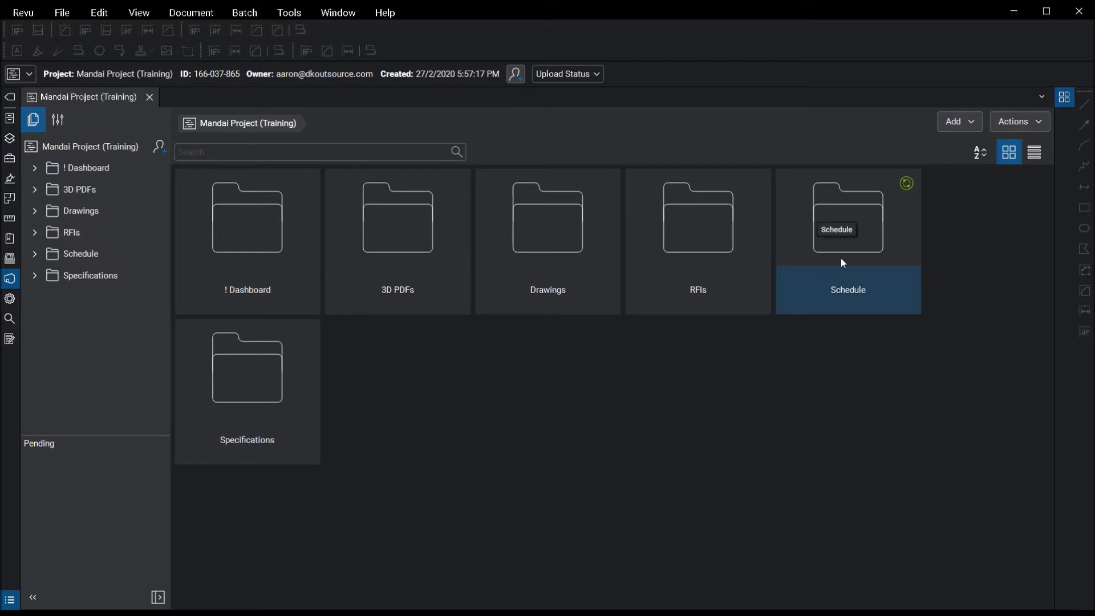
Step: Show the project's folders as a detailed list and open the Project Settings
{"action": "left_click", "coordinate": [1035, 153]}
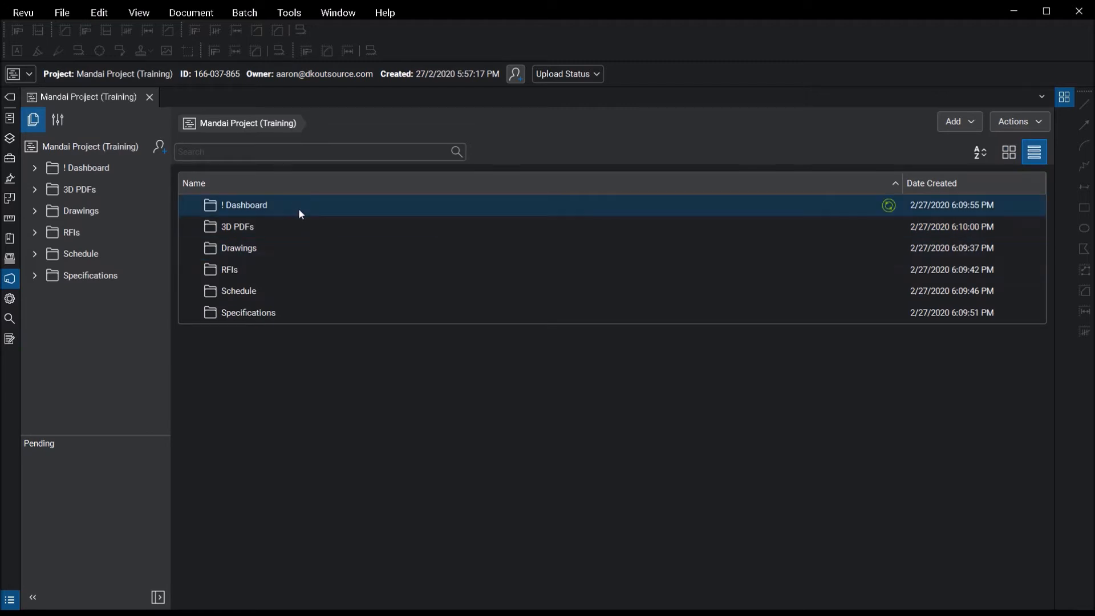
{"action": "left_click", "coordinate": [31, 76]}
{"action": "left_click", "coordinate": [51, 98]}
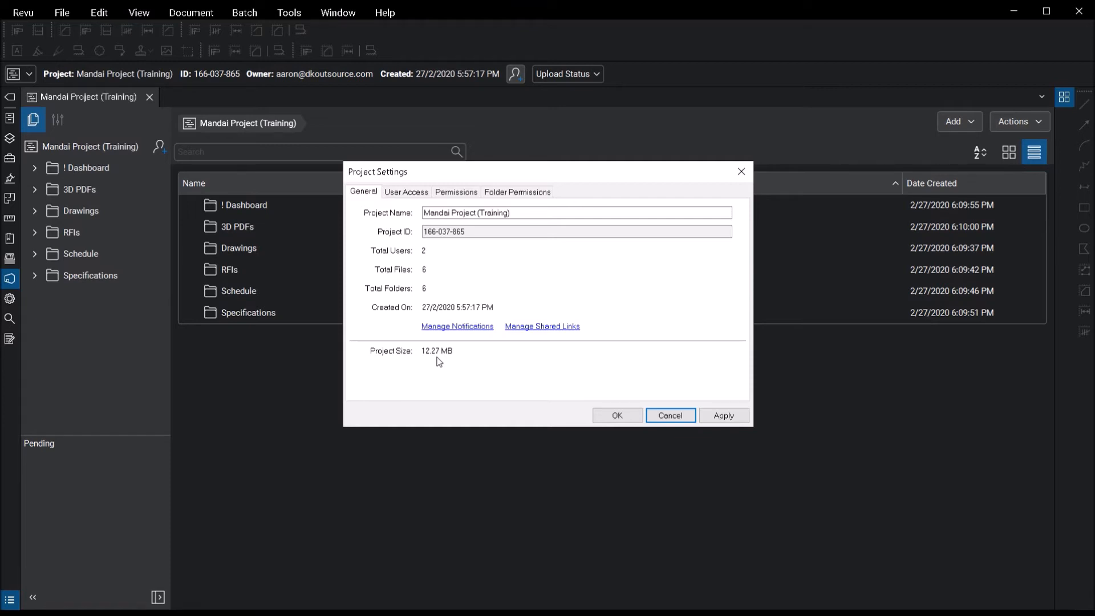
Step: Examine the project ID in the general project settings
{"action": "double_click", "coordinate": [460, 233]}
{"action": "key", "text": "Delete"}
{"action": "key", "text": "ctrl+z"}
{"action": "left_click", "coordinate": [459, 232]}
Step: Review each user entry on the project's User Access list
{"action": "left_click", "coordinate": [406, 193]}
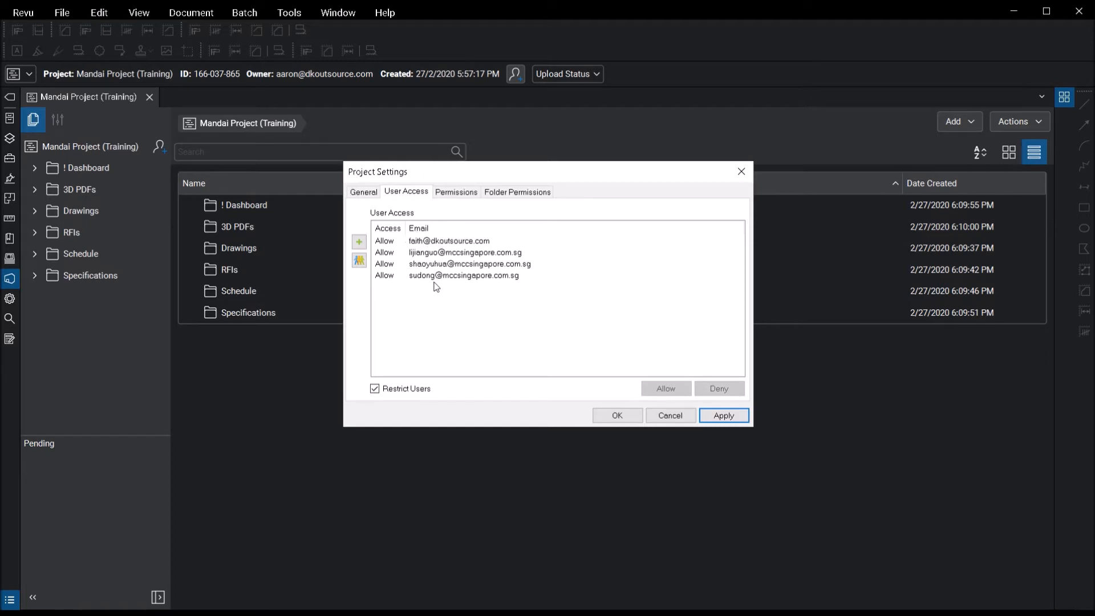
{"action": "left_click", "coordinate": [477, 240]}
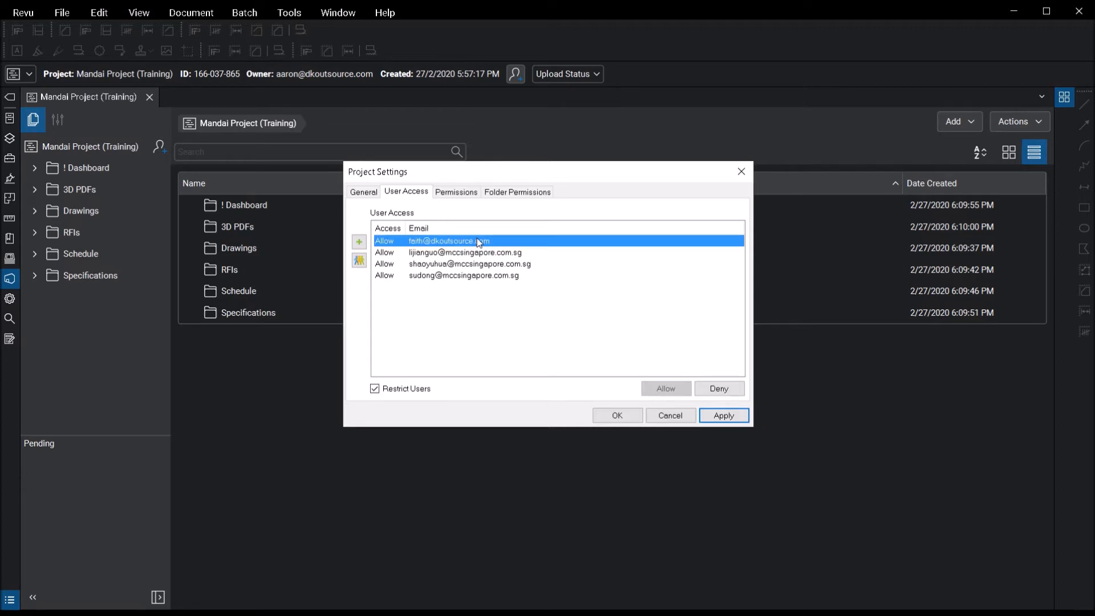
{"action": "left_click", "coordinate": [475, 252]}
{"action": "left_click", "coordinate": [475, 263]}
{"action": "left_click", "coordinate": [473, 275]}
{"action": "left_click", "coordinate": [471, 305]}
{"action": "key", "text": "ctrl"}
{"action": "key", "text": "ctrl"}
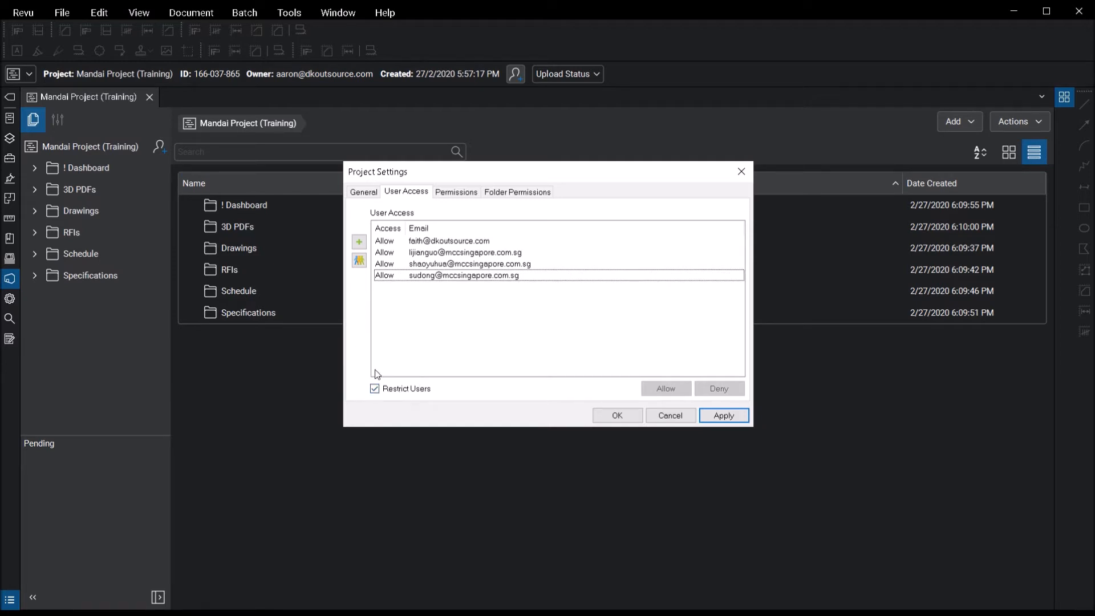
Step: Turn off Restrict Users in the project's User Access settings and turn it back on
{"action": "left_click", "coordinate": [387, 390]}
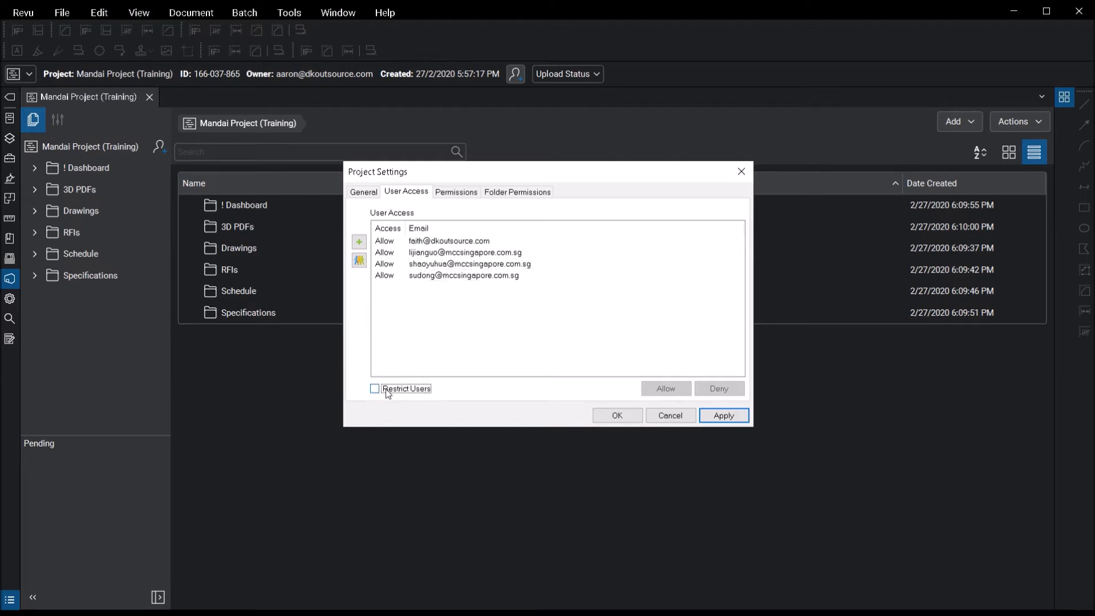
{"action": "left_click", "coordinate": [364, 194]}
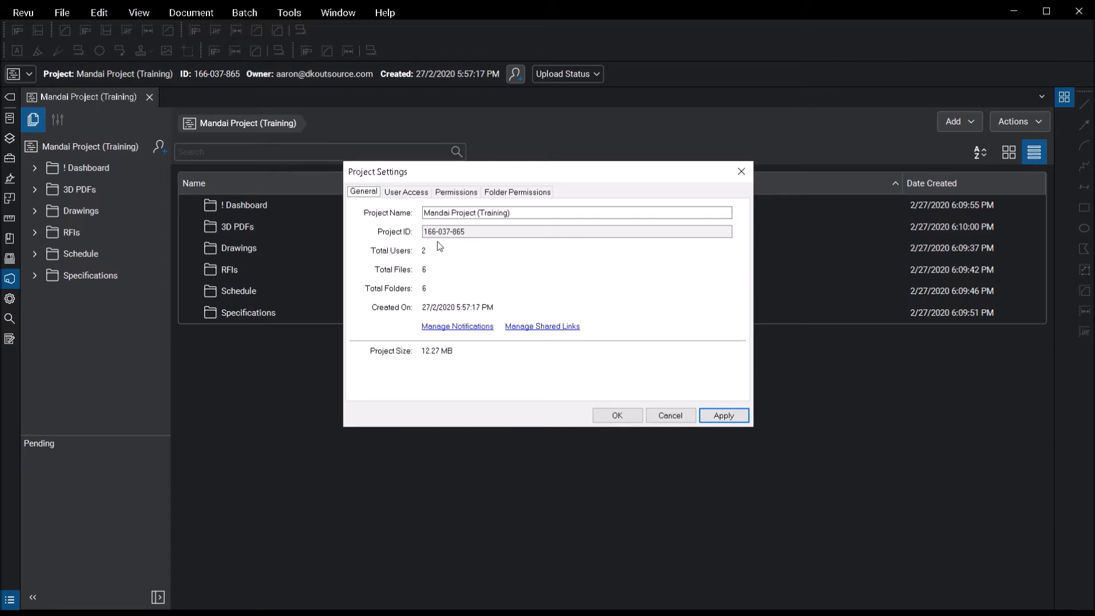
{"action": "left_click", "coordinate": [406, 192]}
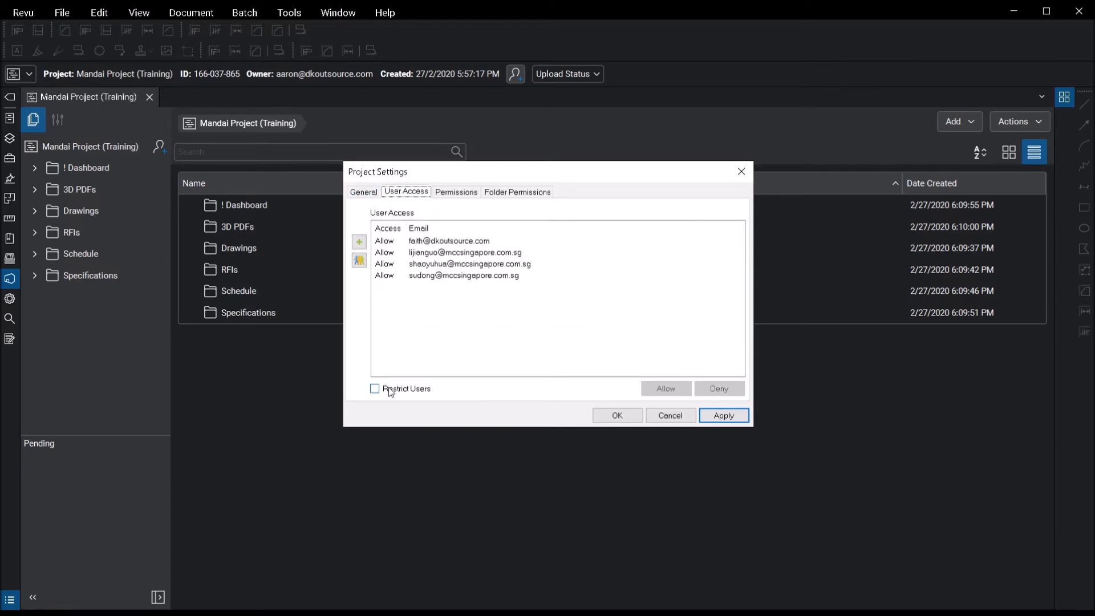
{"action": "left_click", "coordinate": [398, 390]}
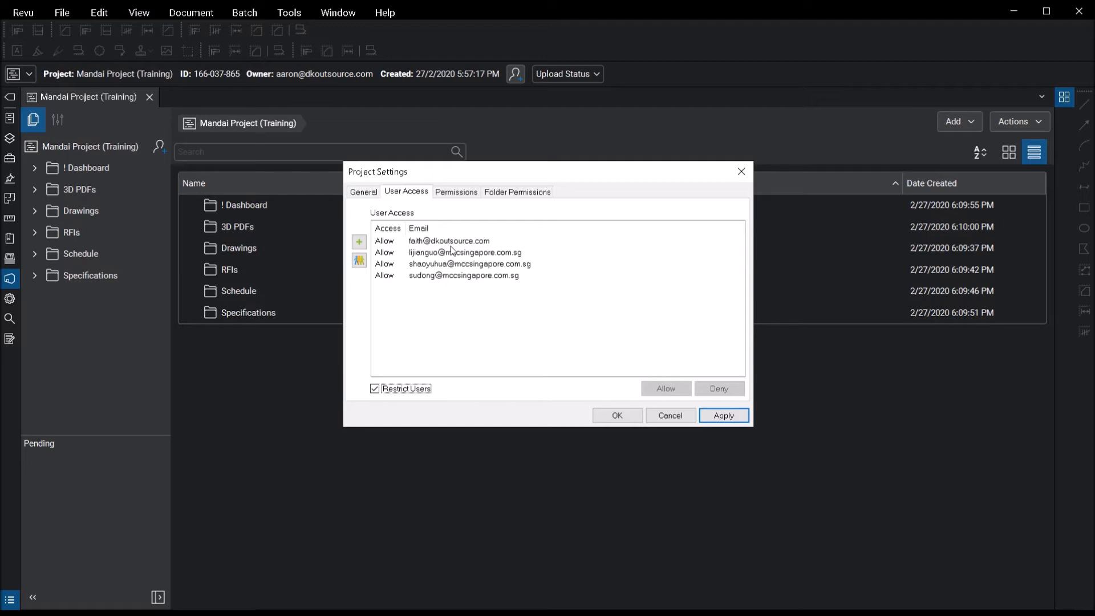
Step: Examine the user groups that can be added to the project's User Access, without adding any
{"action": "left_click", "coordinate": [359, 260]}
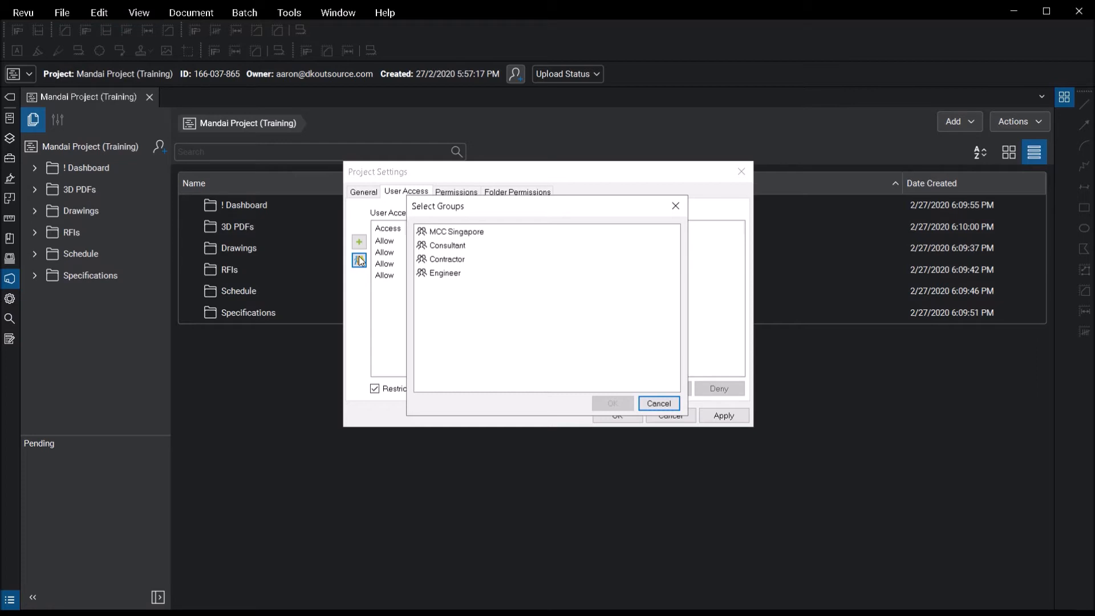
{"action": "left_click", "coordinate": [448, 275]}
{"action": "left_click", "coordinate": [460, 255]}
{"action": "left_click", "coordinate": [463, 247]}
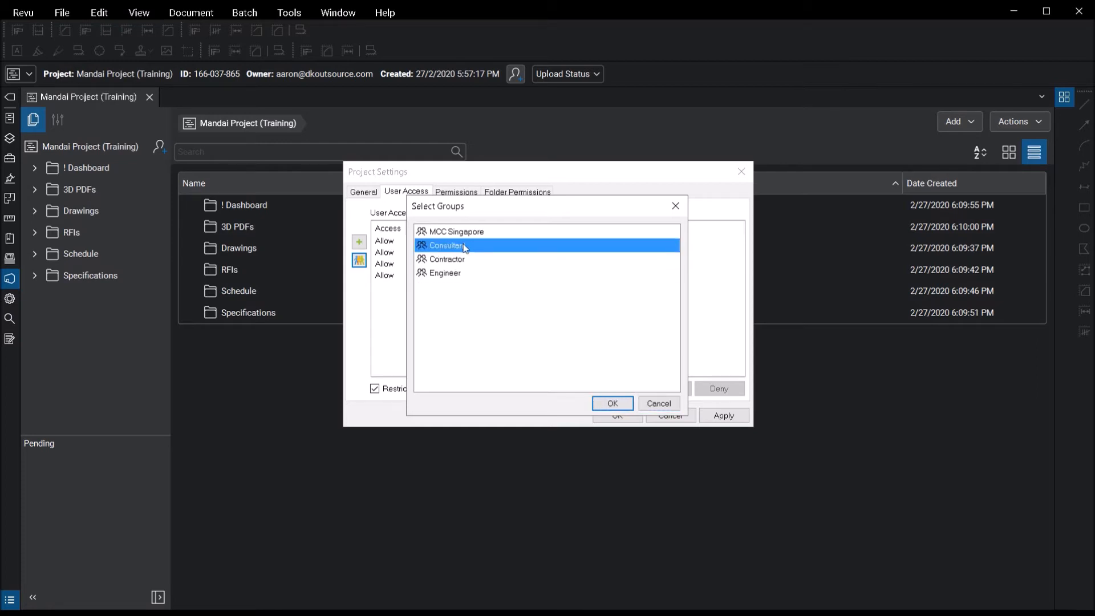
{"action": "left_click", "coordinate": [657, 403]}
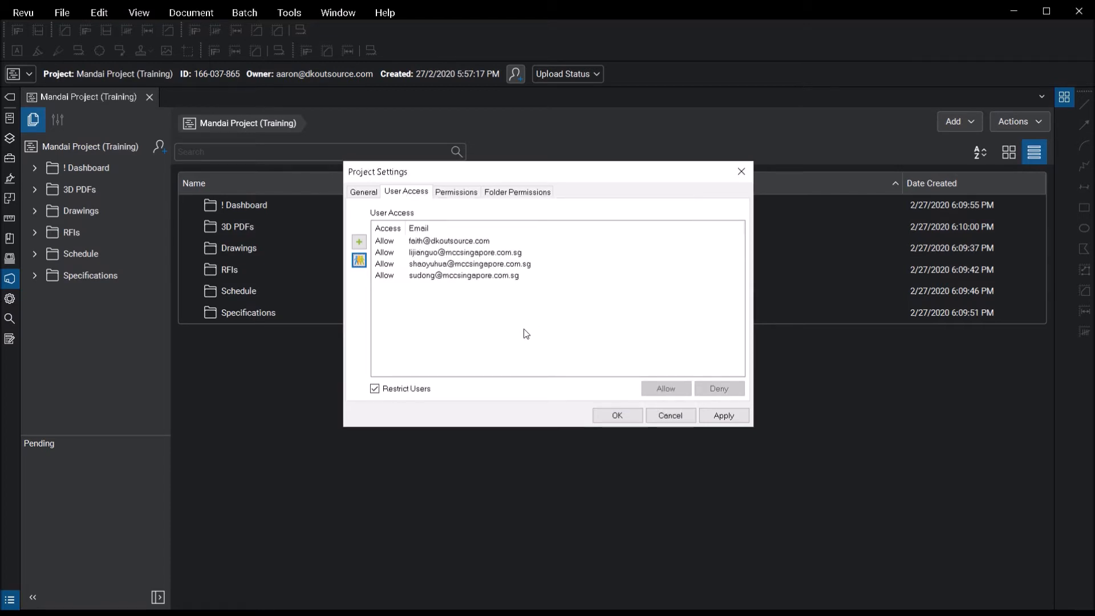
Step: Review the project permissions of the Attendees group, including sending invitations, managing permissions, revoking check-outs and sending PDFs to Sessions
{"action": "left_click", "coordinate": [456, 193]}
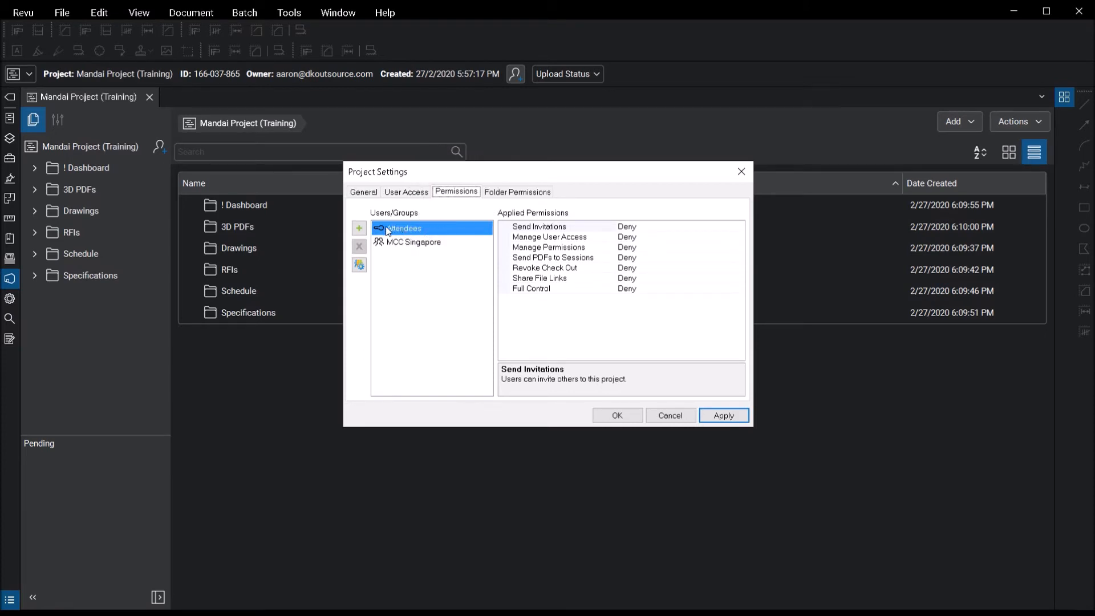
{"action": "left_click", "coordinate": [576, 227]}
{"action": "left_click", "coordinate": [739, 226]}
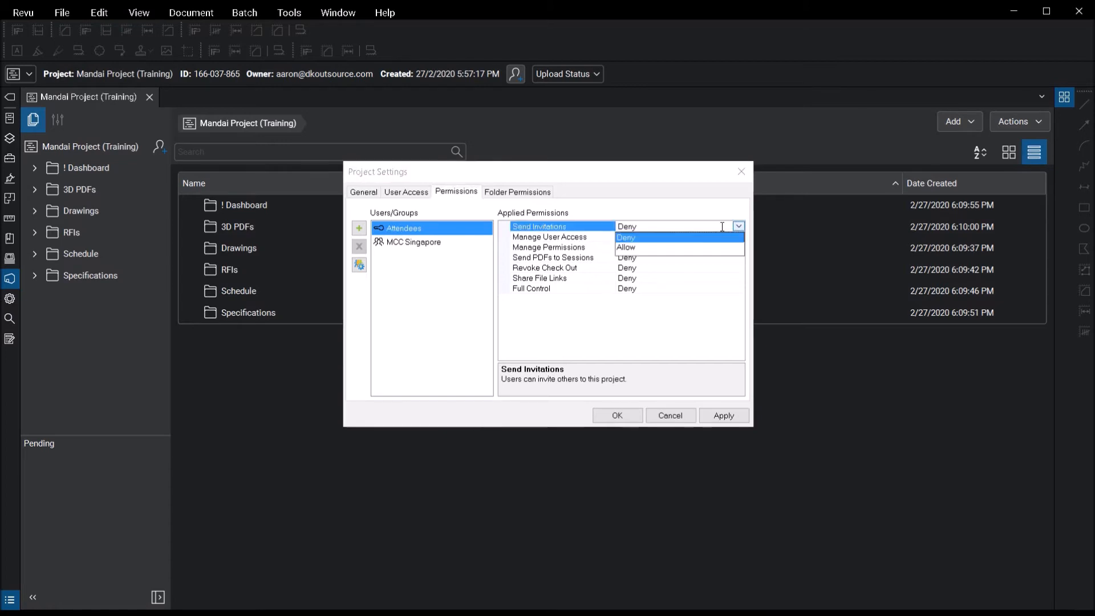
{"action": "left_click", "coordinate": [539, 237]}
{"action": "left_click", "coordinate": [562, 267]}
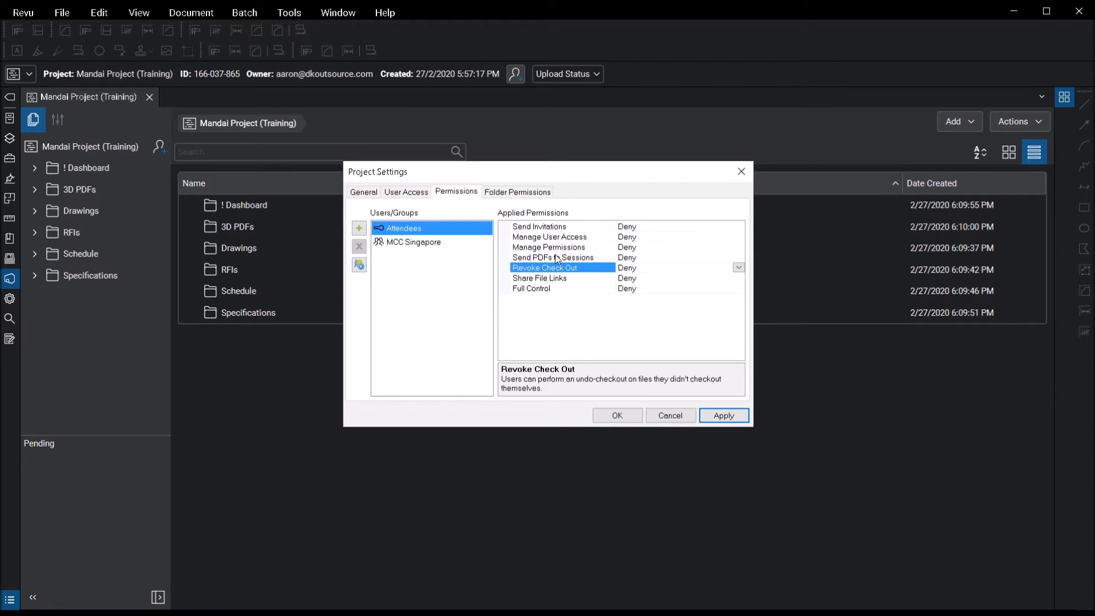
{"action": "left_click", "coordinate": [553, 247]}
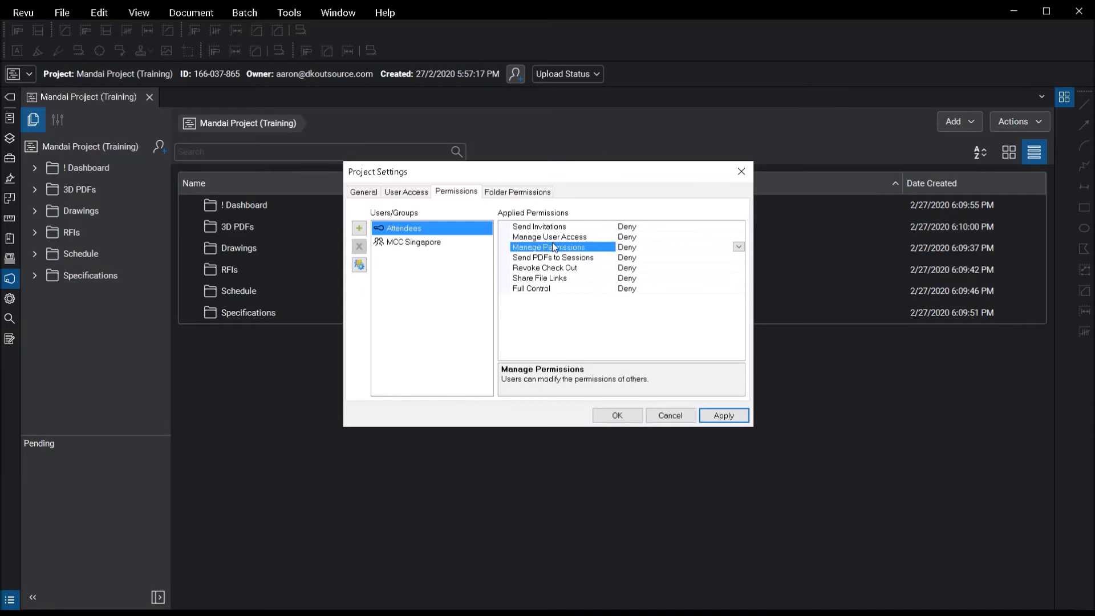
{"action": "left_click", "coordinate": [563, 237]}
{"action": "left_click", "coordinate": [561, 256]}
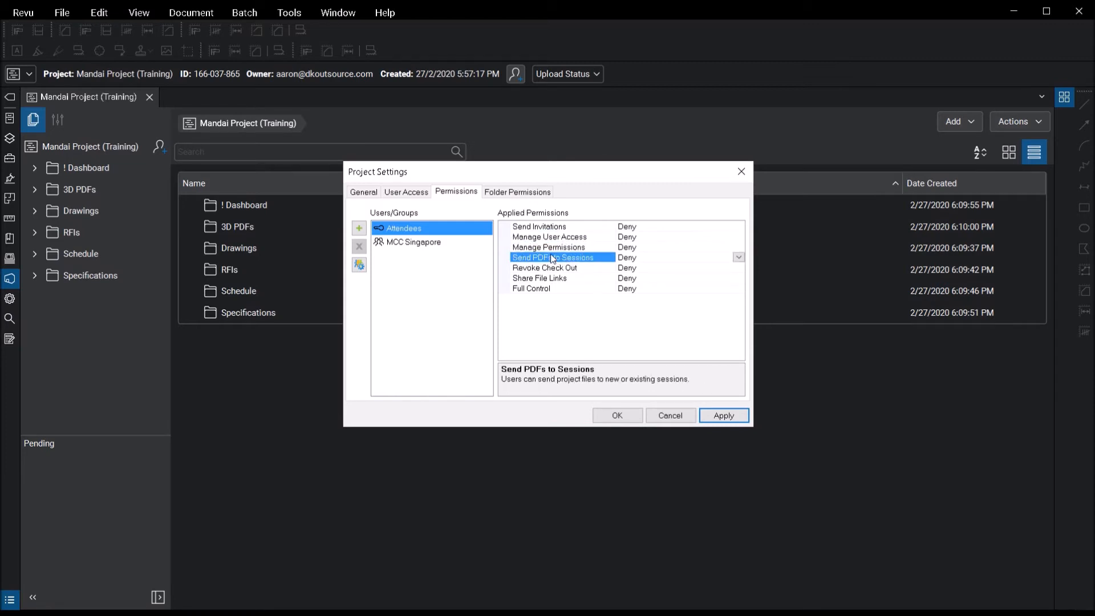
Step: Review the Attendees group's folder permissions for Project Root and its subfolders, including Drawings, Schedule and ! Dashboard
{"action": "left_click", "coordinate": [499, 194]}
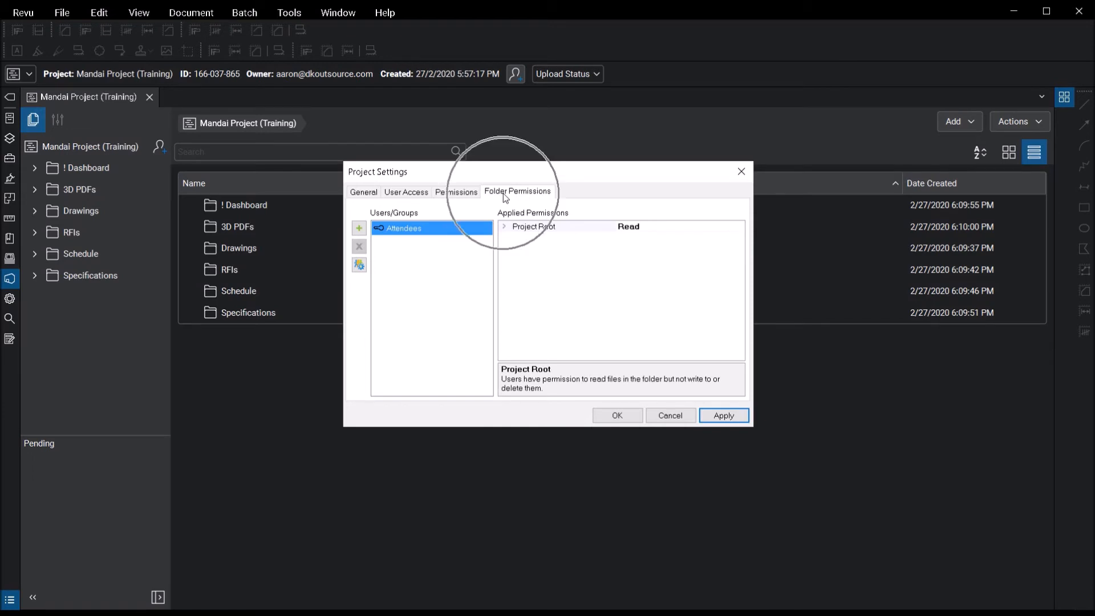
{"action": "left_click", "coordinate": [503, 227]}
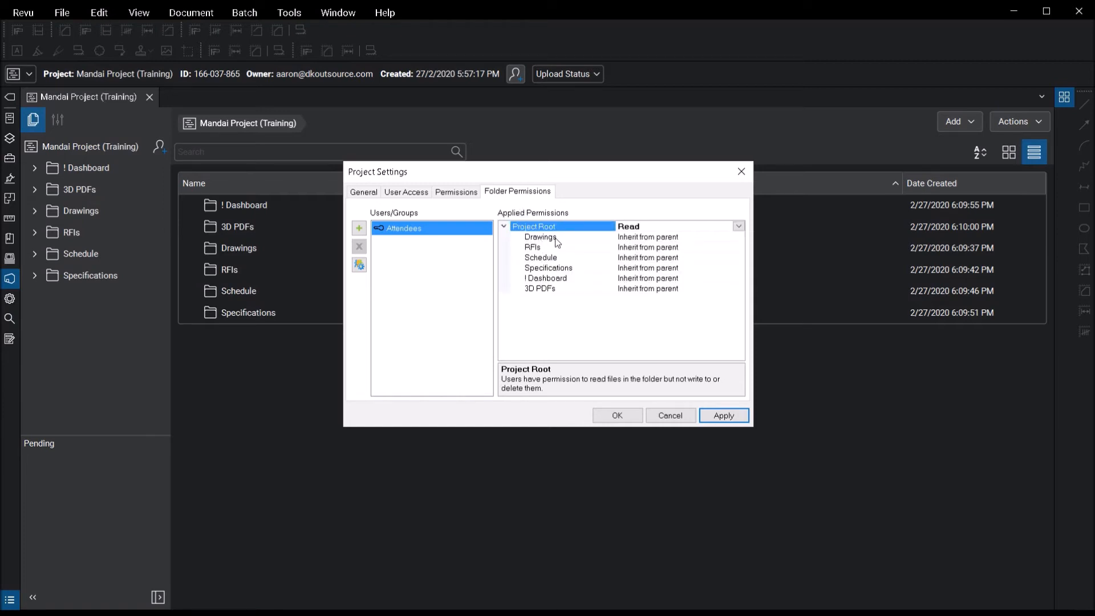
{"action": "left_click", "coordinate": [542, 237]}
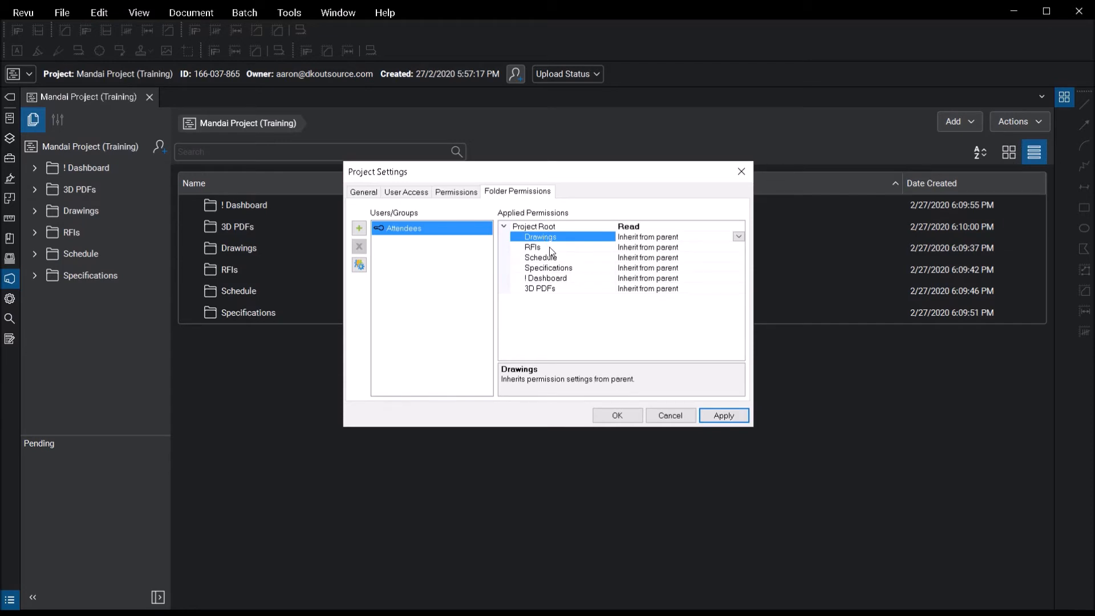
{"action": "left_click", "coordinate": [550, 242]}
{"action": "left_click", "coordinate": [546, 259]}
{"action": "left_click", "coordinate": [542, 279]}
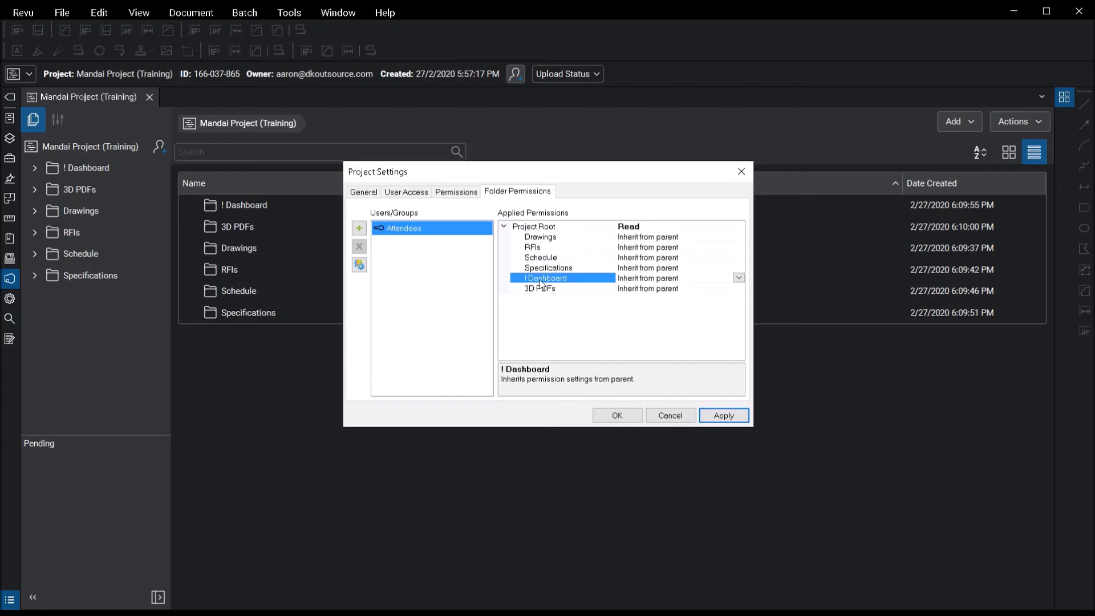
Step: Examine the access levels available for the Project Root folder, and leave the project settings without changing anything
{"action": "left_click", "coordinate": [682, 227]}
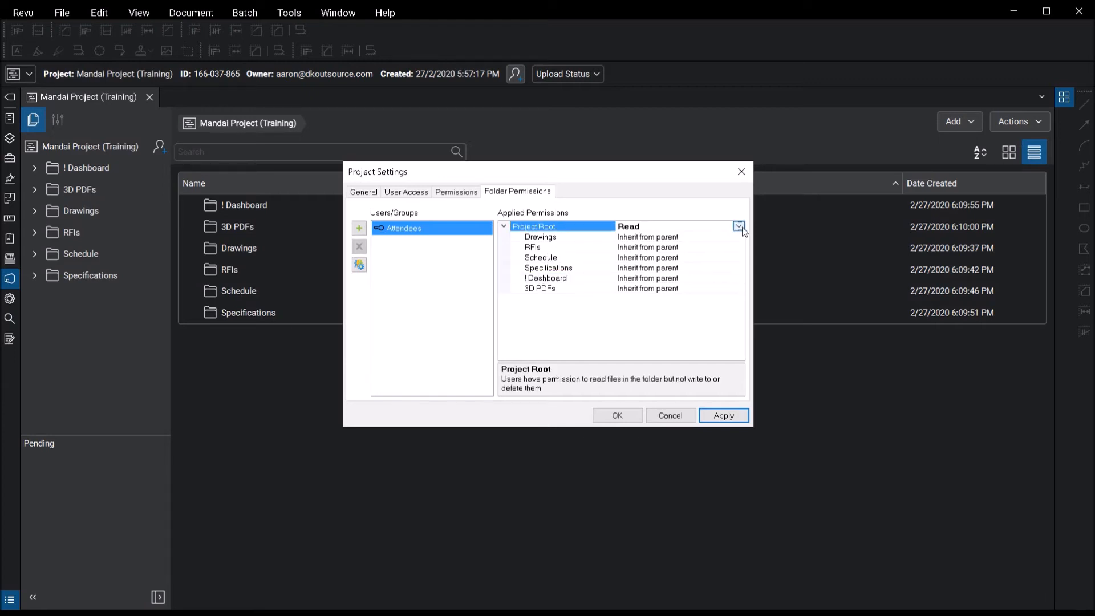
{"action": "left_click", "coordinate": [739, 225]}
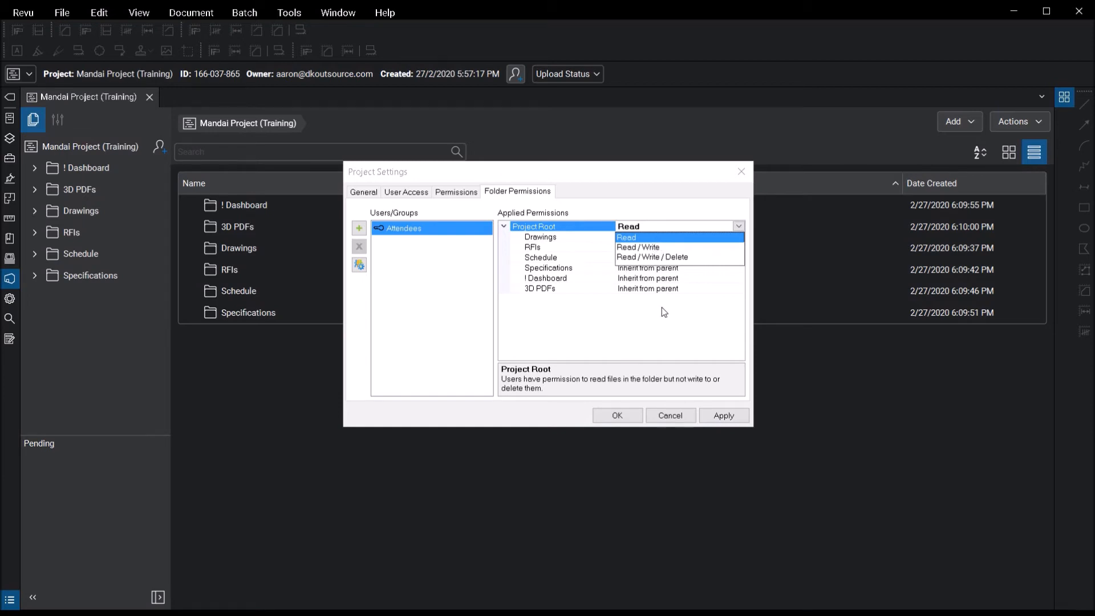
{"action": "left_click", "coordinate": [650, 347]}
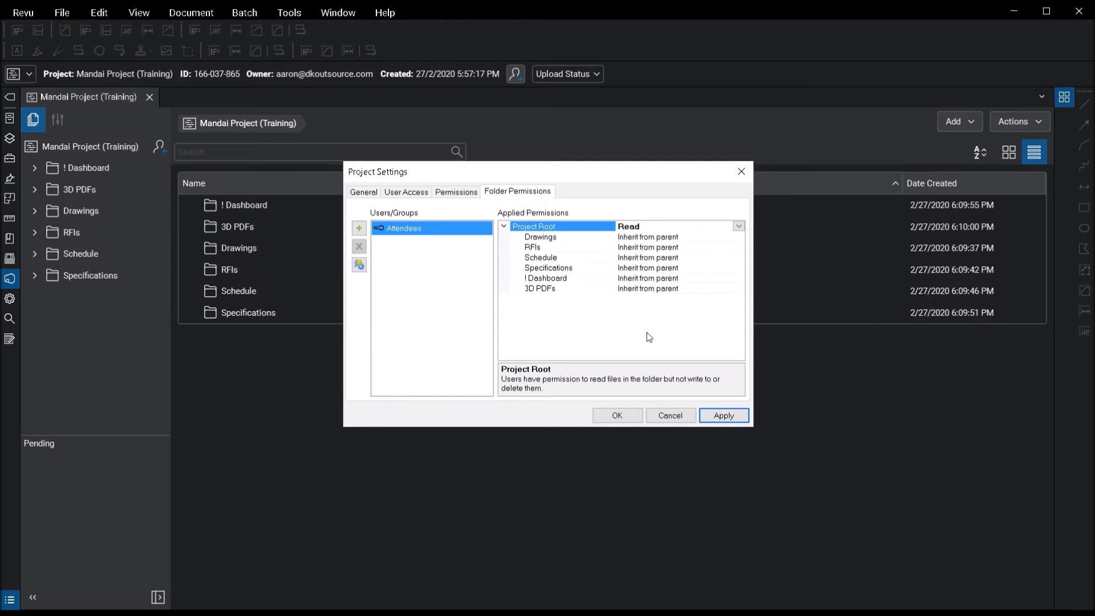
{"action": "left_click", "coordinate": [669, 418]}
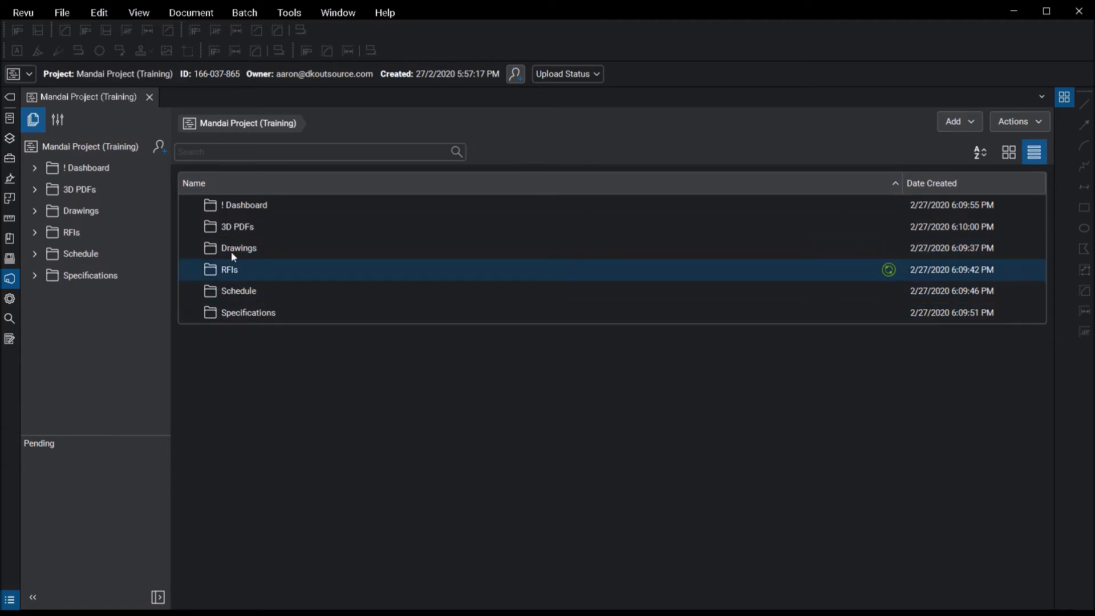
Step: Open DK Mandai.pdf from the project's ! Dashboard folder
{"action": "left_click", "coordinate": [249, 208]}
{"action": "double_click", "coordinate": [249, 208]}
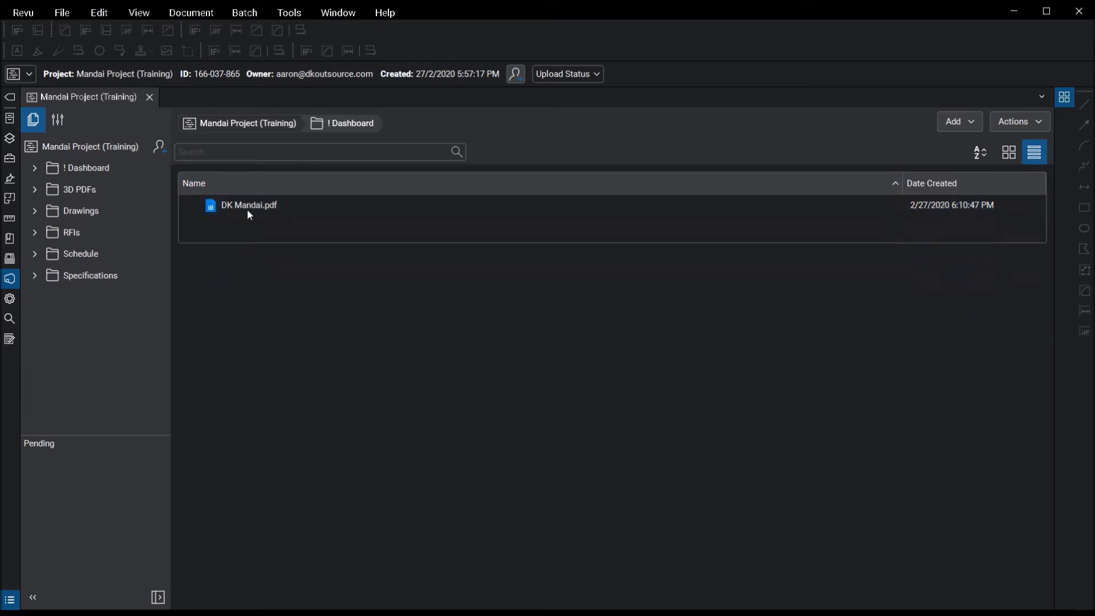
{"action": "left_click", "coordinate": [257, 209]}
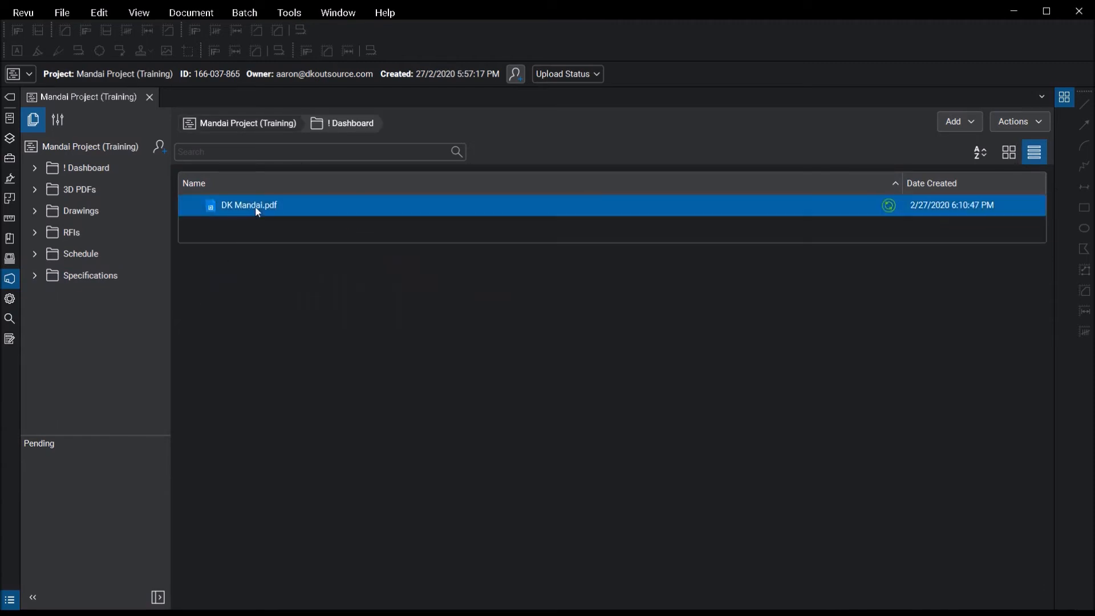
{"action": "double_click", "coordinate": [259, 212]}
{"action": "left_click", "coordinate": [596, 364]}
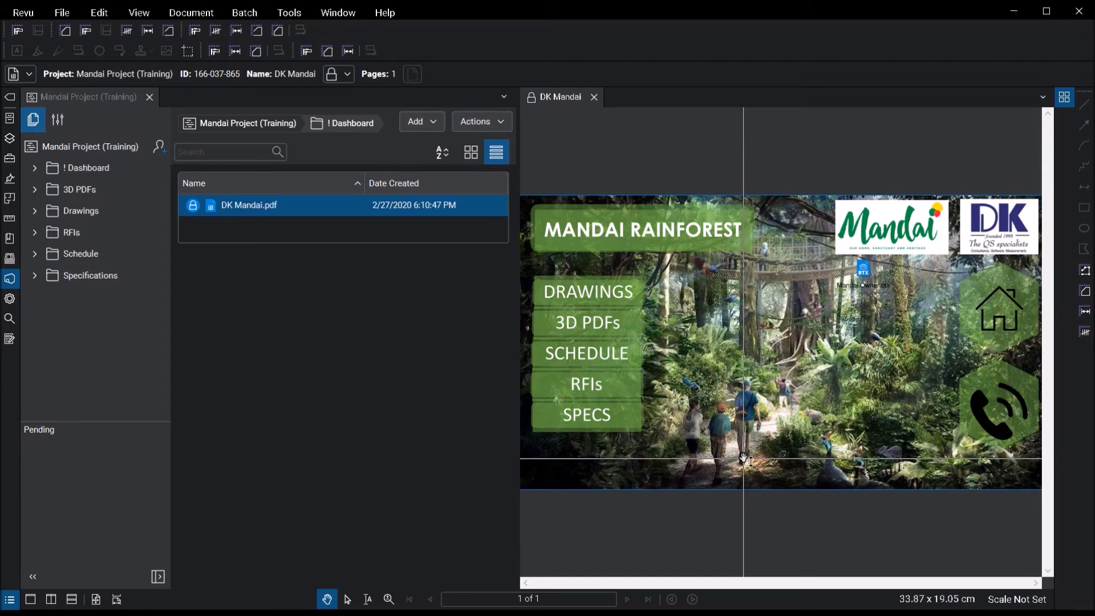
Step: Follow the dashboard's DRAWINGS link and open Drawing Set.pdf from the project's Drawings folder
{"action": "left_click", "coordinate": [610, 295]}
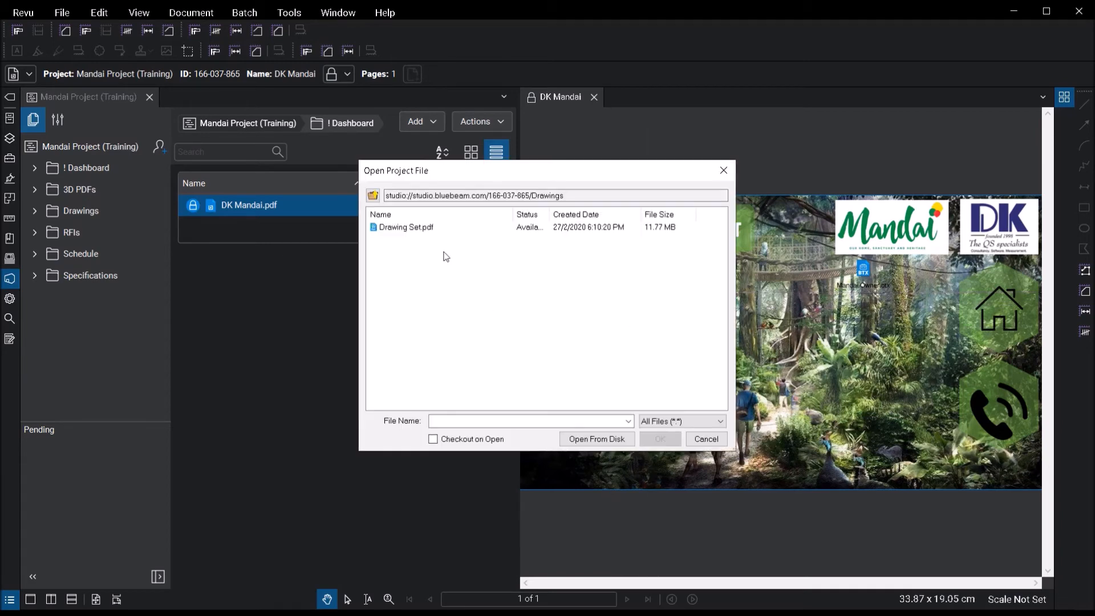
{"action": "left_click", "coordinate": [520, 229]}
{"action": "left_click", "coordinate": [660, 438]}
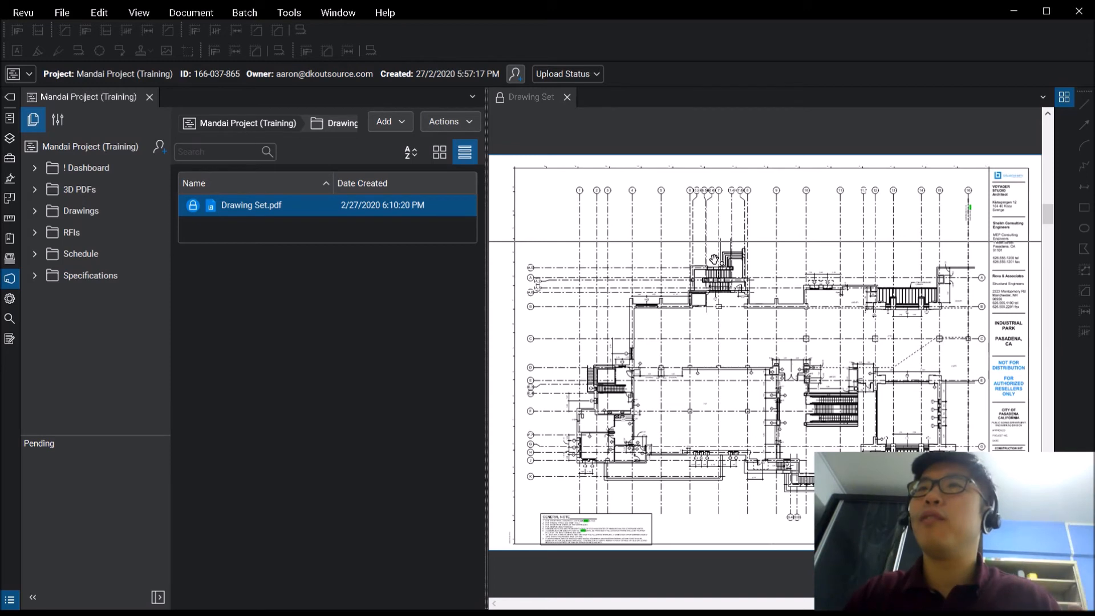
Step: Check out the Drawing Set file from the project for editing
{"action": "left_click", "coordinate": [501, 98]}
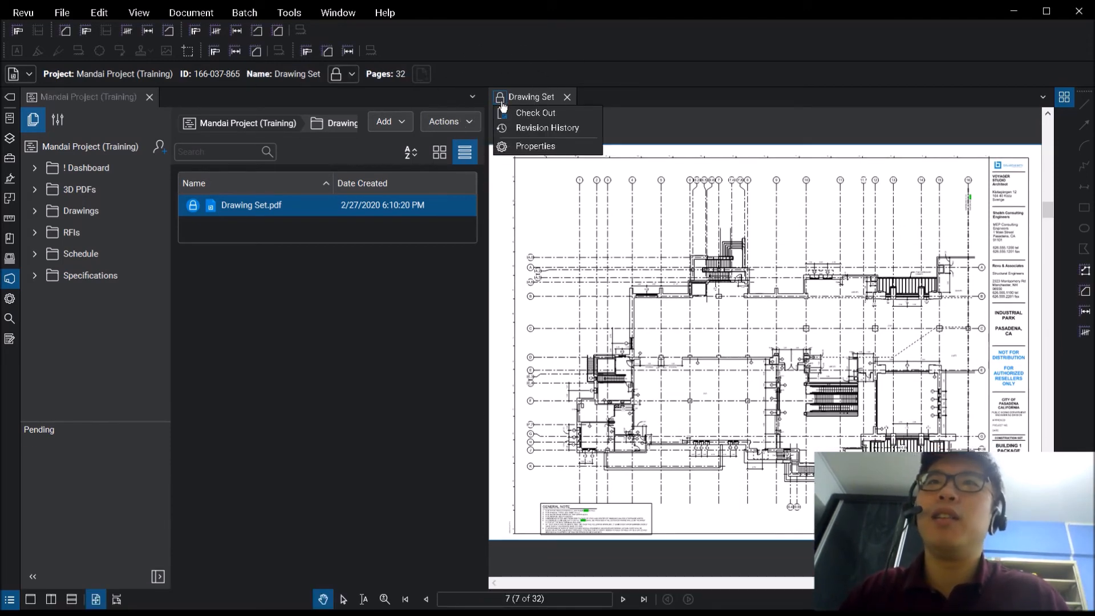
{"action": "left_click", "coordinate": [515, 114]}
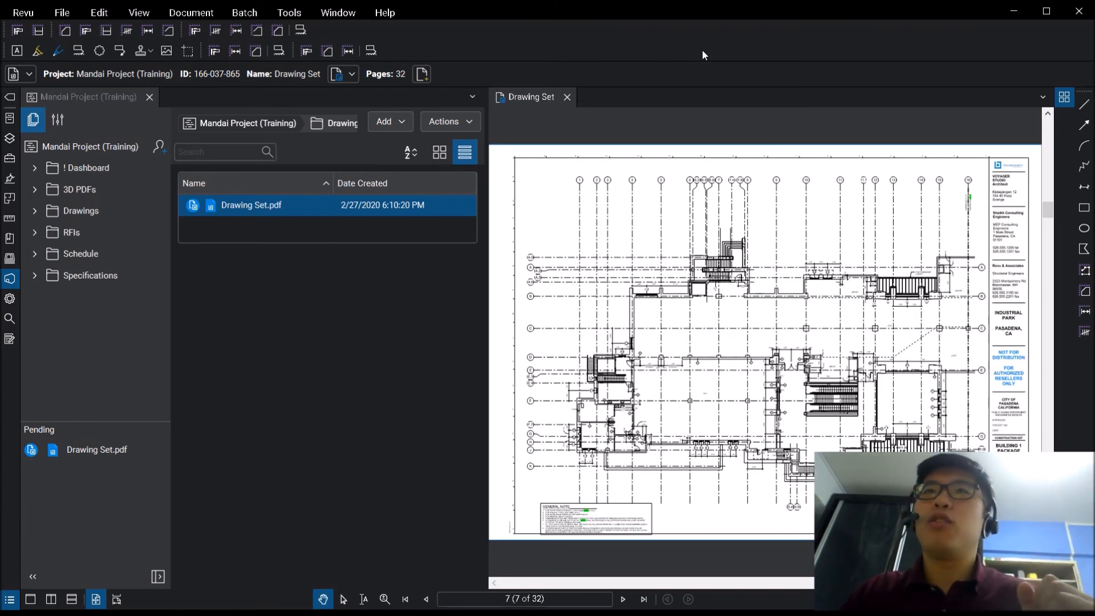
{"action": "left_click", "coordinate": [498, 101]}
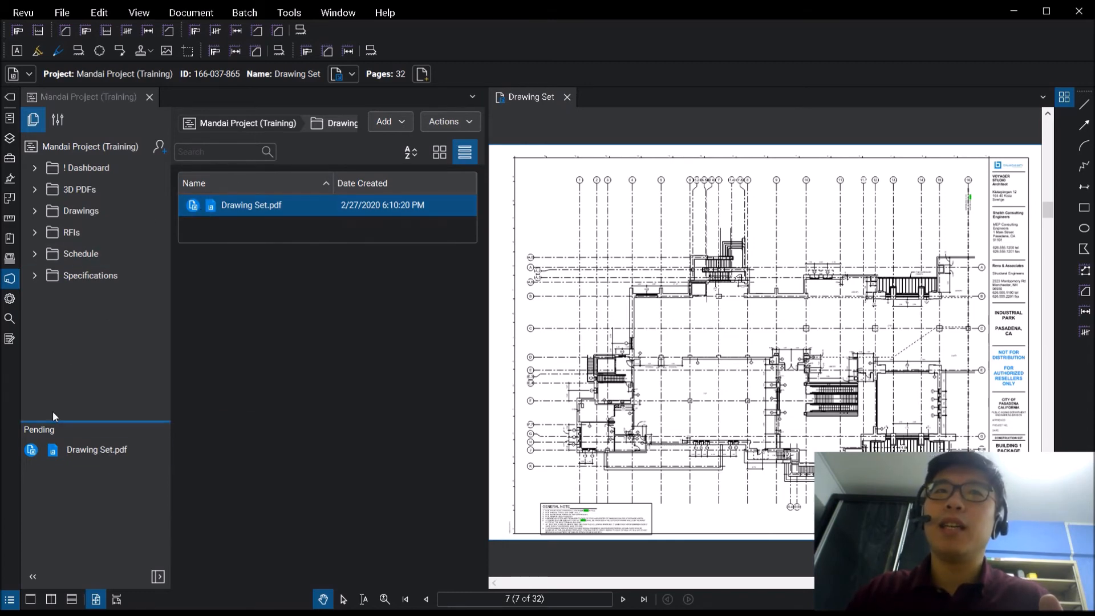
{"action": "left_click", "coordinate": [31, 455]}
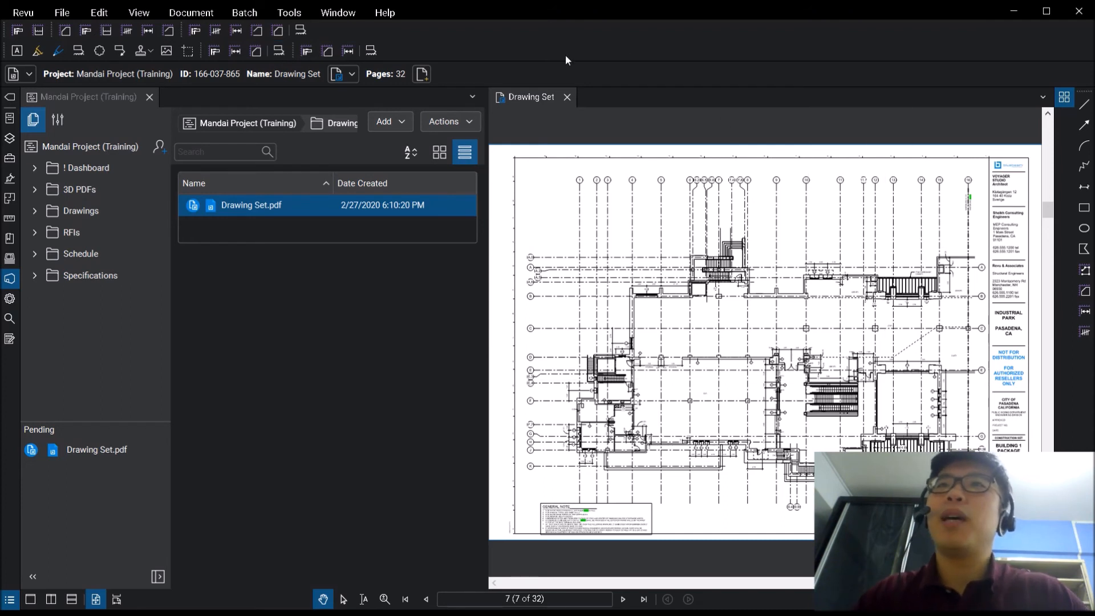
Step: Review the revision history of the Drawing Set, including version 1.2, without opening or restoring a revision
{"action": "left_click", "coordinate": [499, 101]}
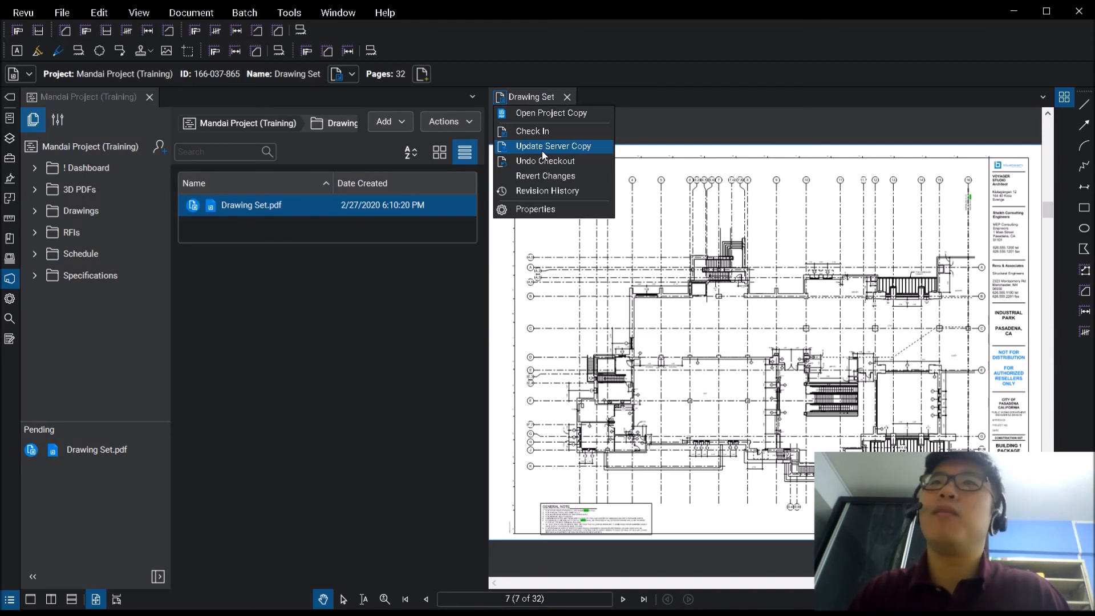
{"action": "left_click", "coordinate": [538, 190]}
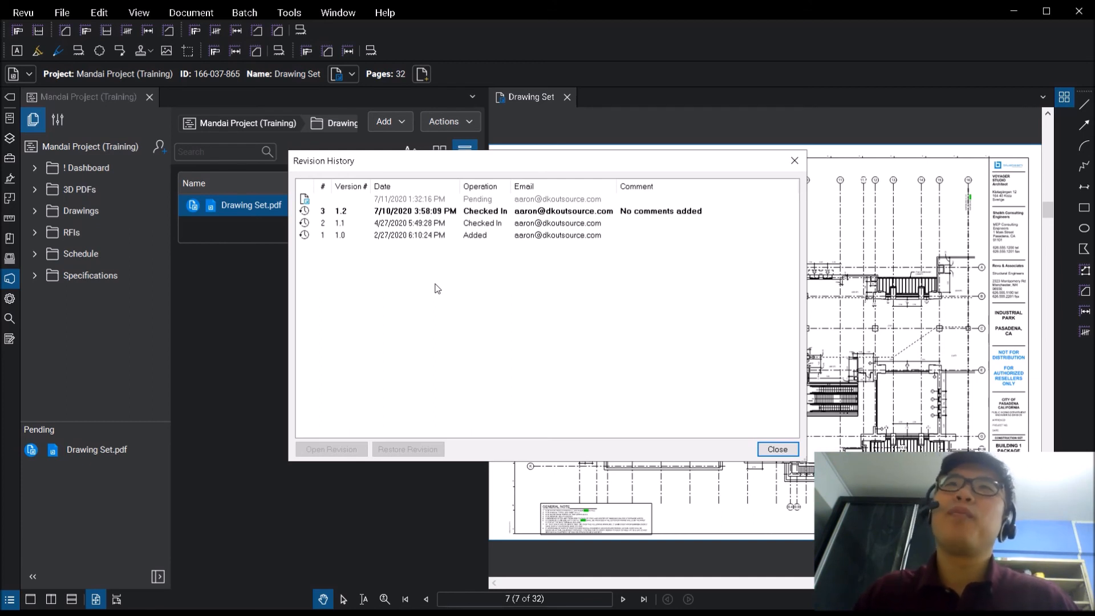
{"action": "left_click", "coordinate": [448, 214]}
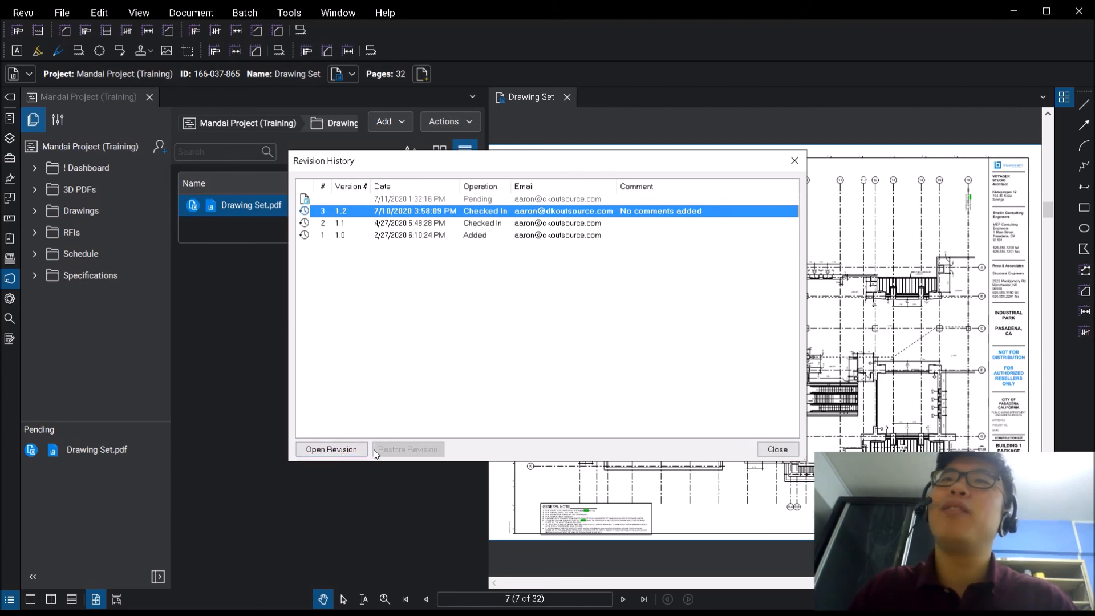
{"action": "left_click", "coordinate": [777, 448]}
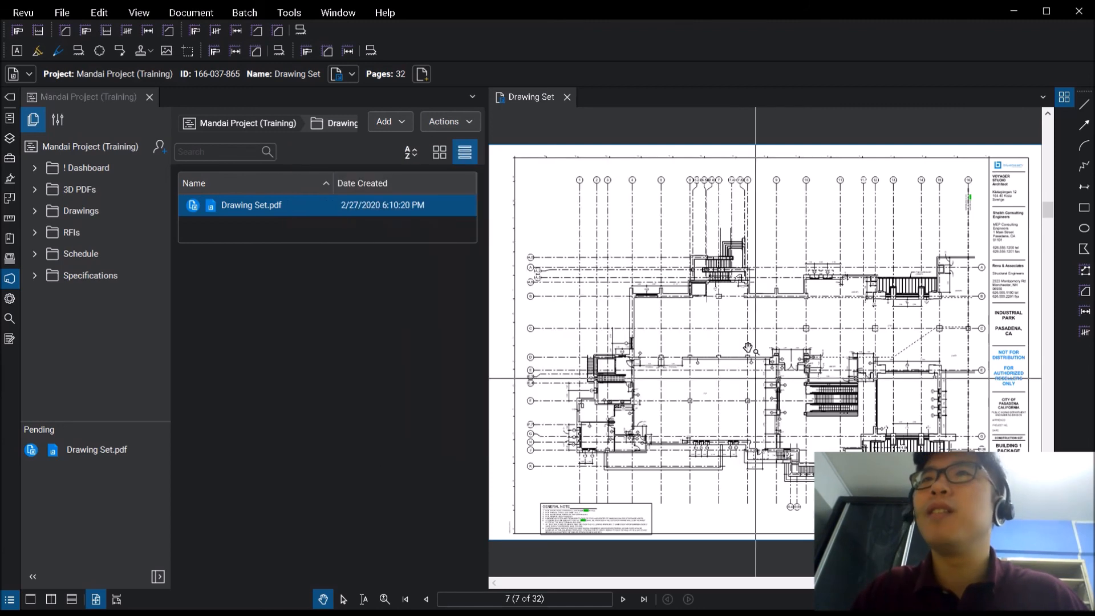
Step: Check the Drawing Set back in to the project with the comment "No comments added"
{"action": "left_click", "coordinate": [500, 98]}
{"action": "left_click", "coordinate": [532, 131]}
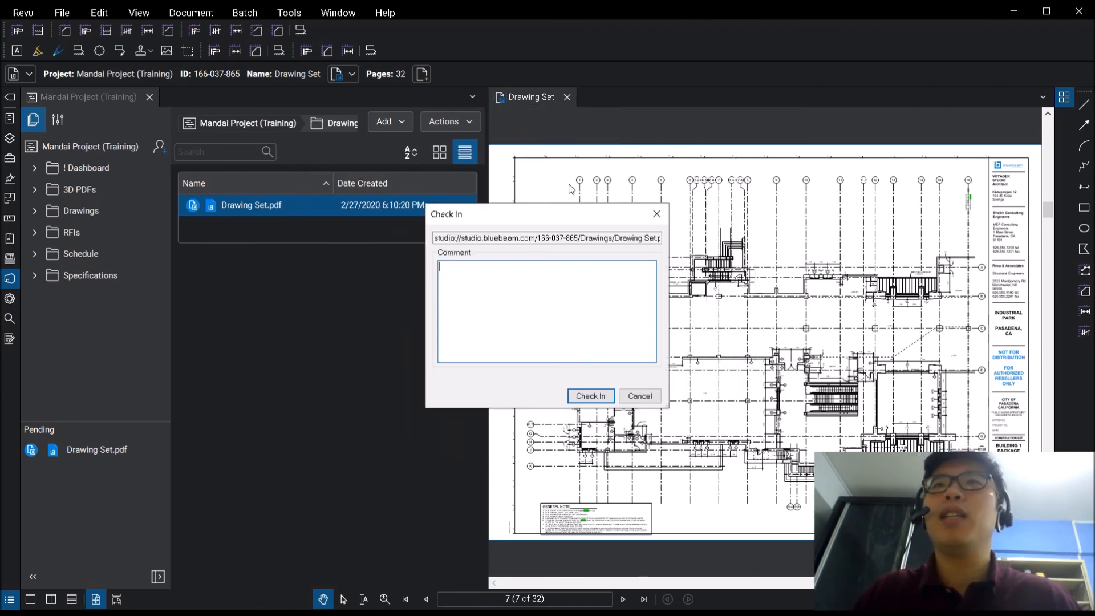
{"action": "type", "text": "No comments added"}
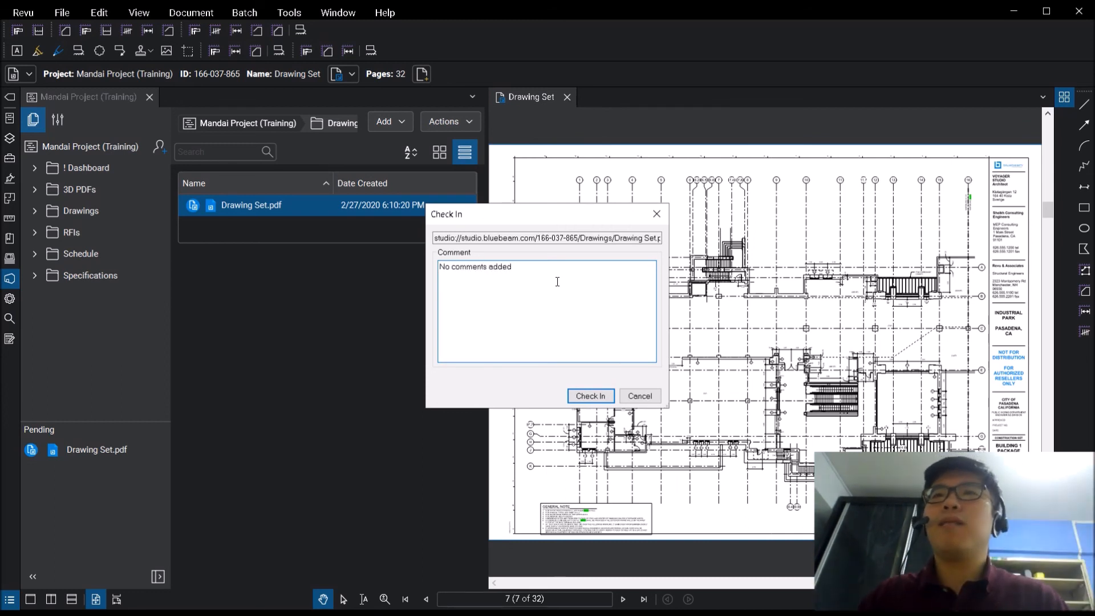
{"action": "left_click", "coordinate": [583, 395]}
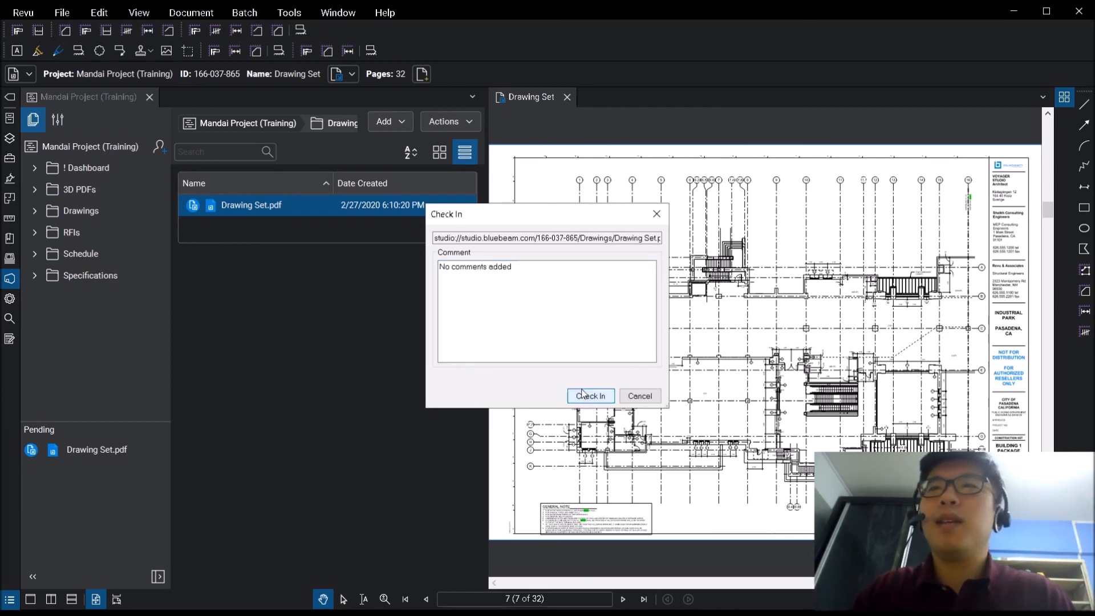